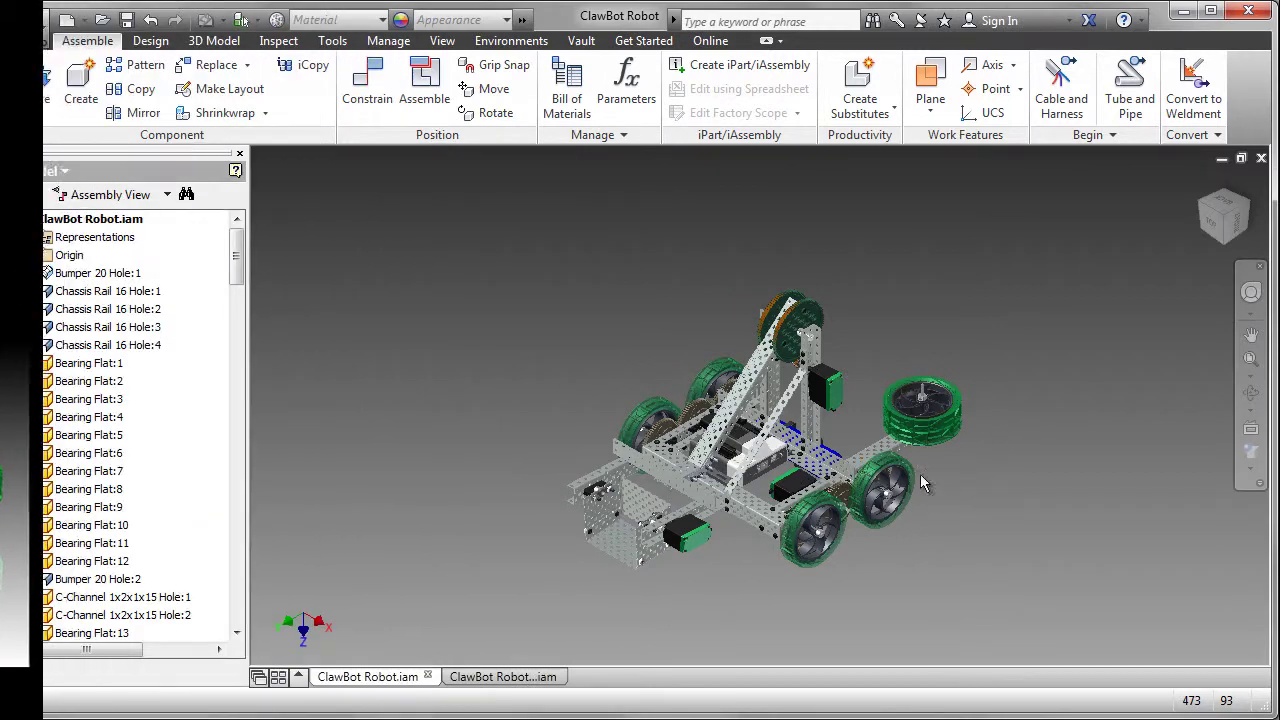
# Look over the whole ClawBot robot, return to Home view, and switch to ClawBot Robot Test Assembly.
pyautogui.scroll(5, 828, 400)
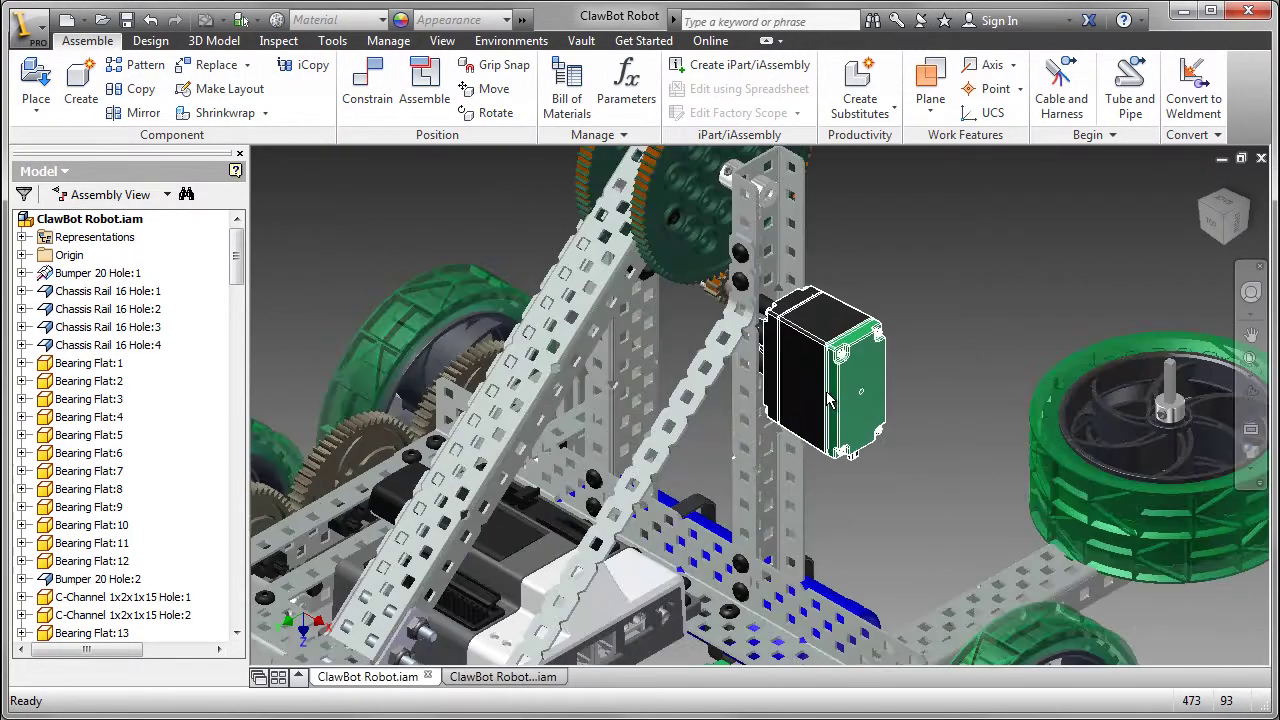
pyautogui.moveTo(828, 400); pyautogui.dragTo(905, 550, button='middle')
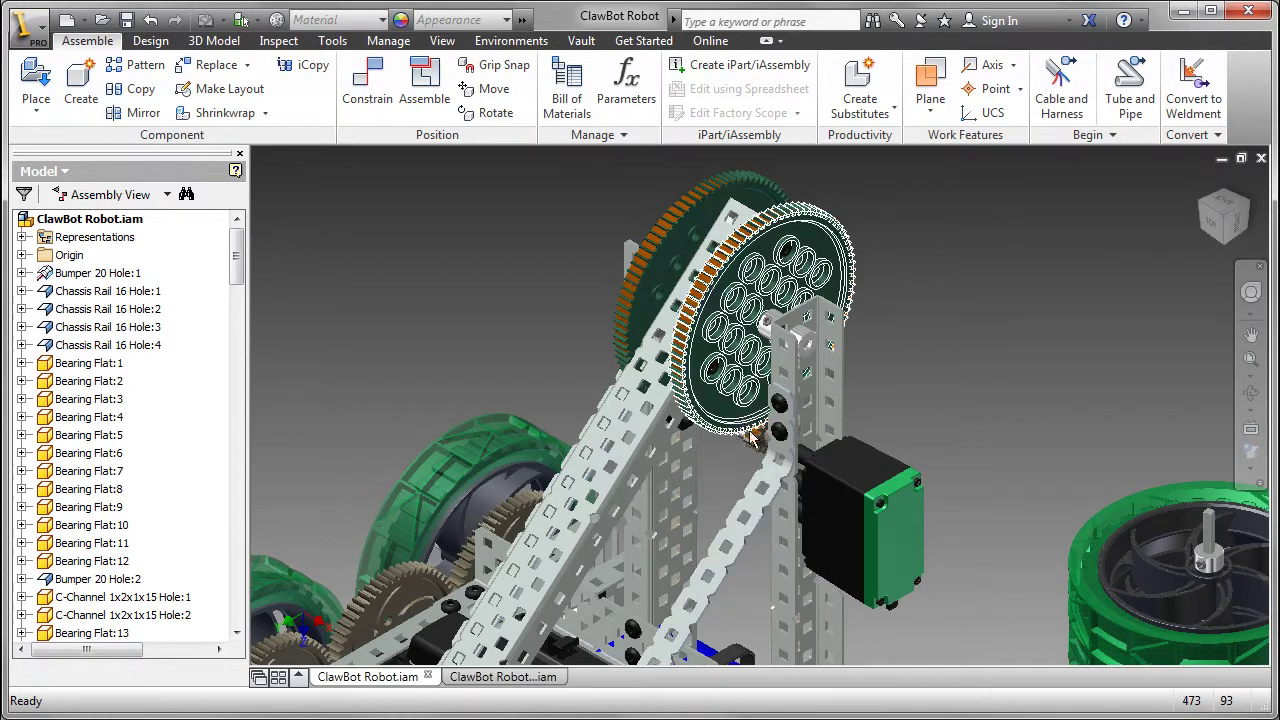
pyautogui.scroll(-8, 603, 511)
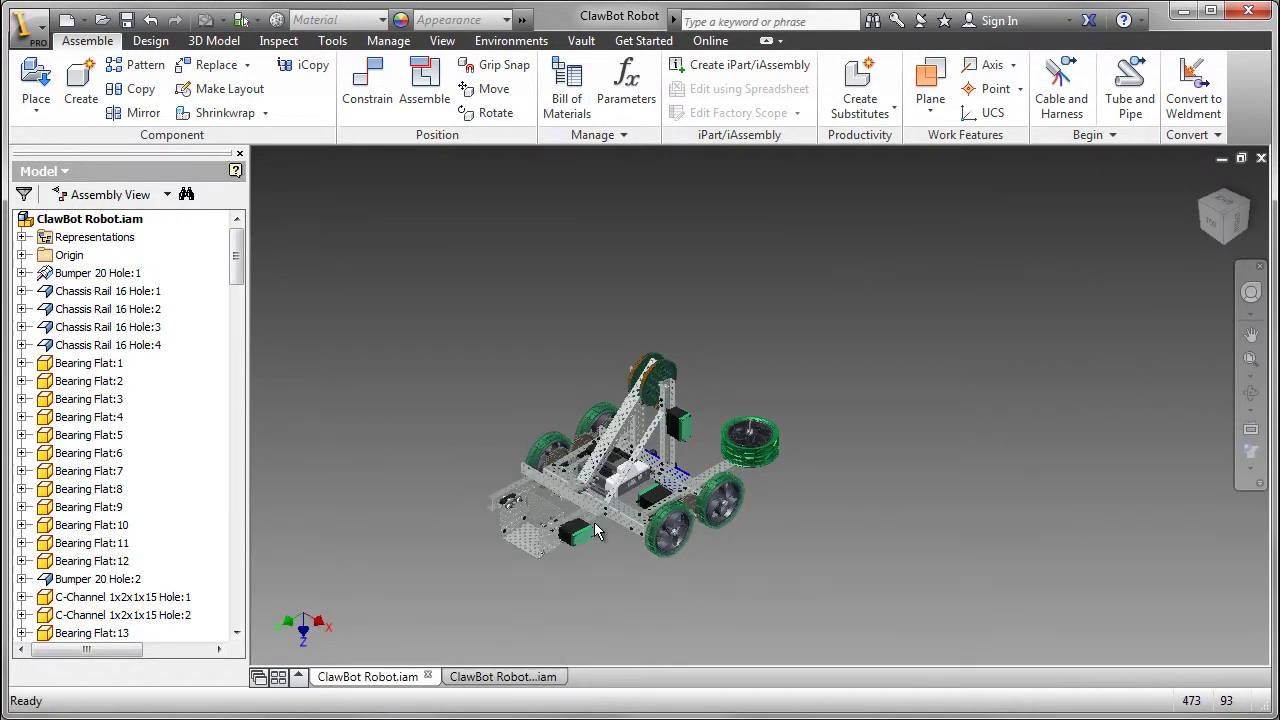
pyautogui.scroll(3, 707, 449)
pyautogui.scroll(3, 707, 456)
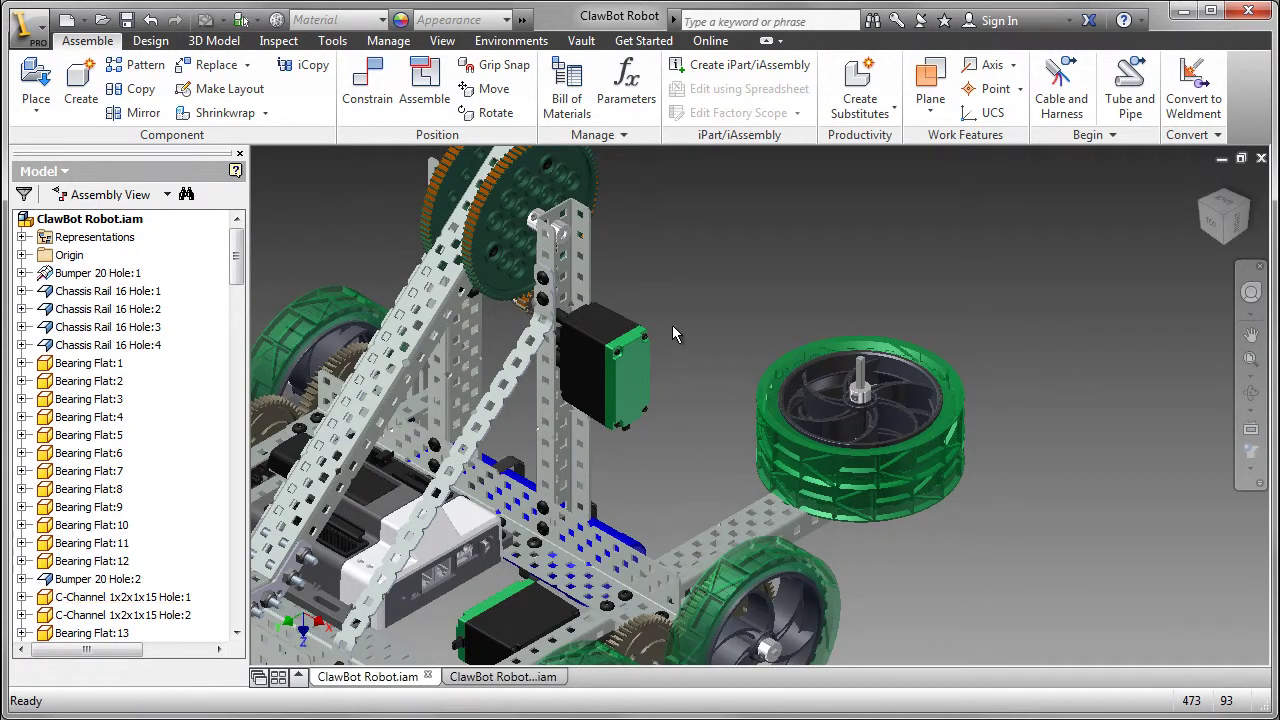
pyautogui.press('Home')
pyautogui.click(525, 677)
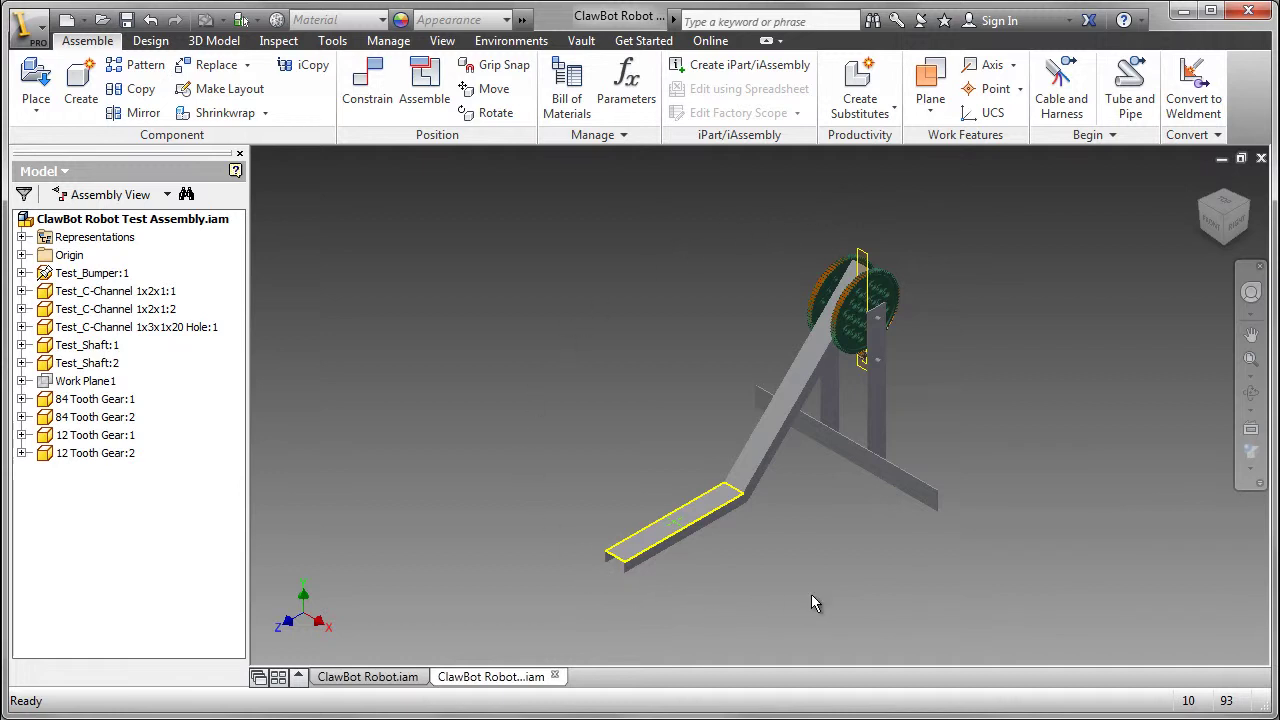
# Zoom, pan and orbit around the test arm to inspect its gear pair and C-channels.
pyautogui.scroll(3, 841, 483)
pyautogui.moveTo(841, 483); pyautogui.dragTo(838, 567, button='middle')
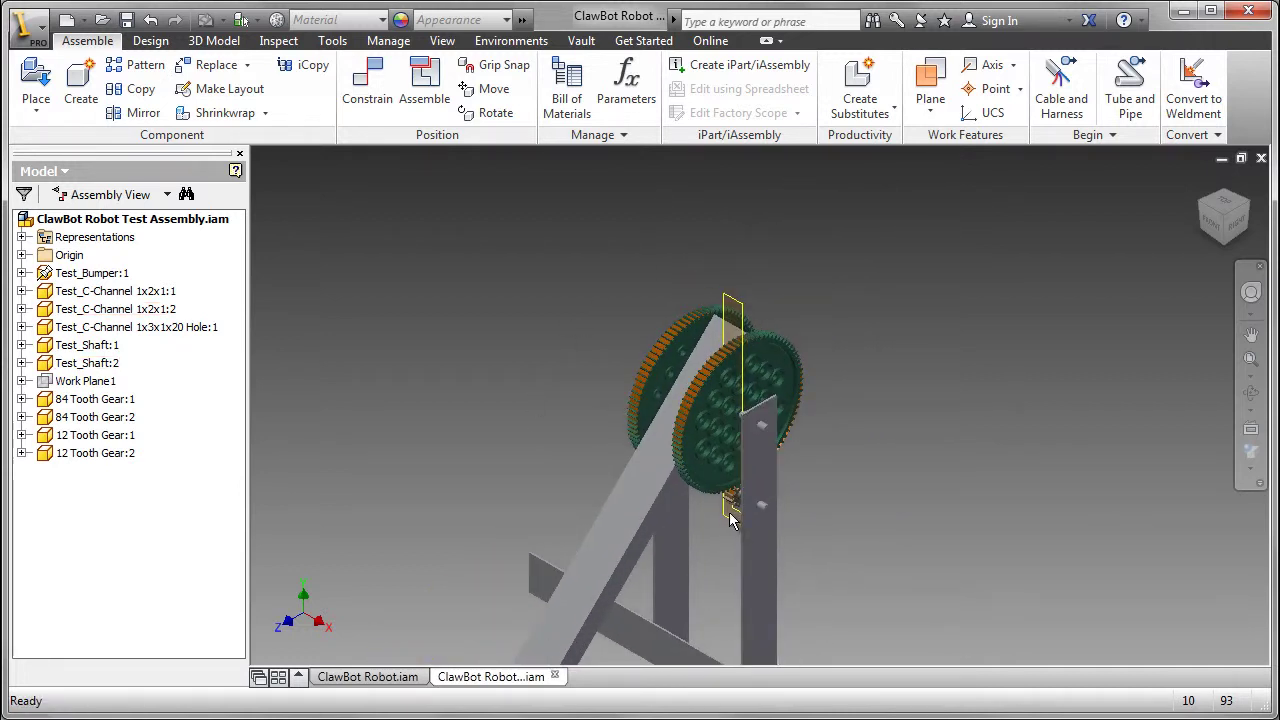
pyautogui.keyDown('shift'); pyautogui.moveTo(794, 544); pyautogui.dragTo(756, 535, button='middle'); pyautogui.keyUp('shift')
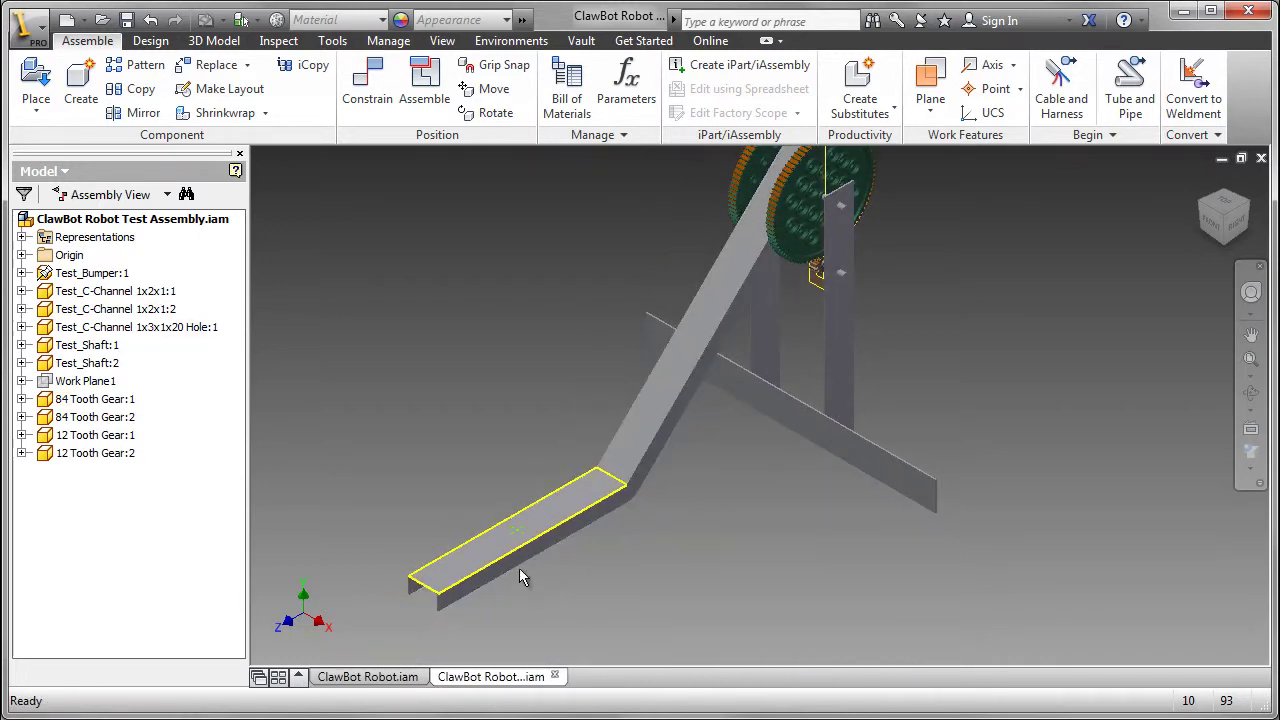
pyautogui.scroll(-5, 523, 567)
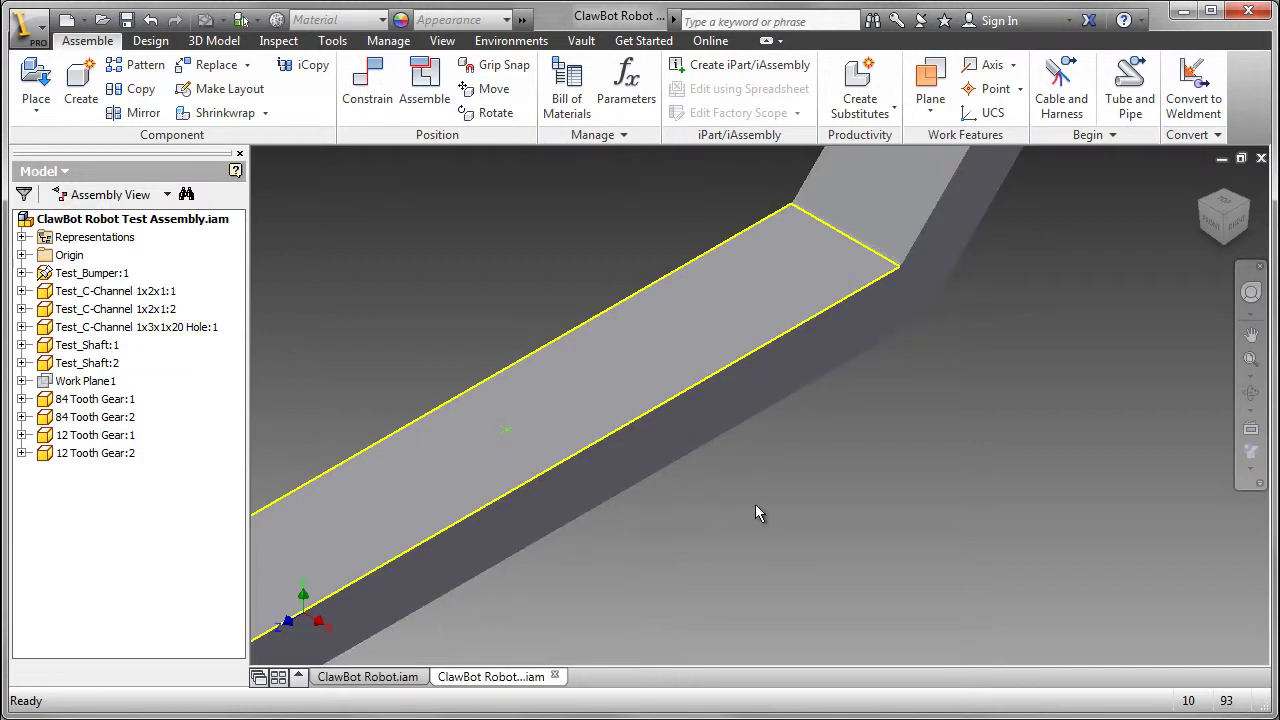
pyautogui.scroll(5, 754, 503)
pyautogui.scroll(1, 754, 503)
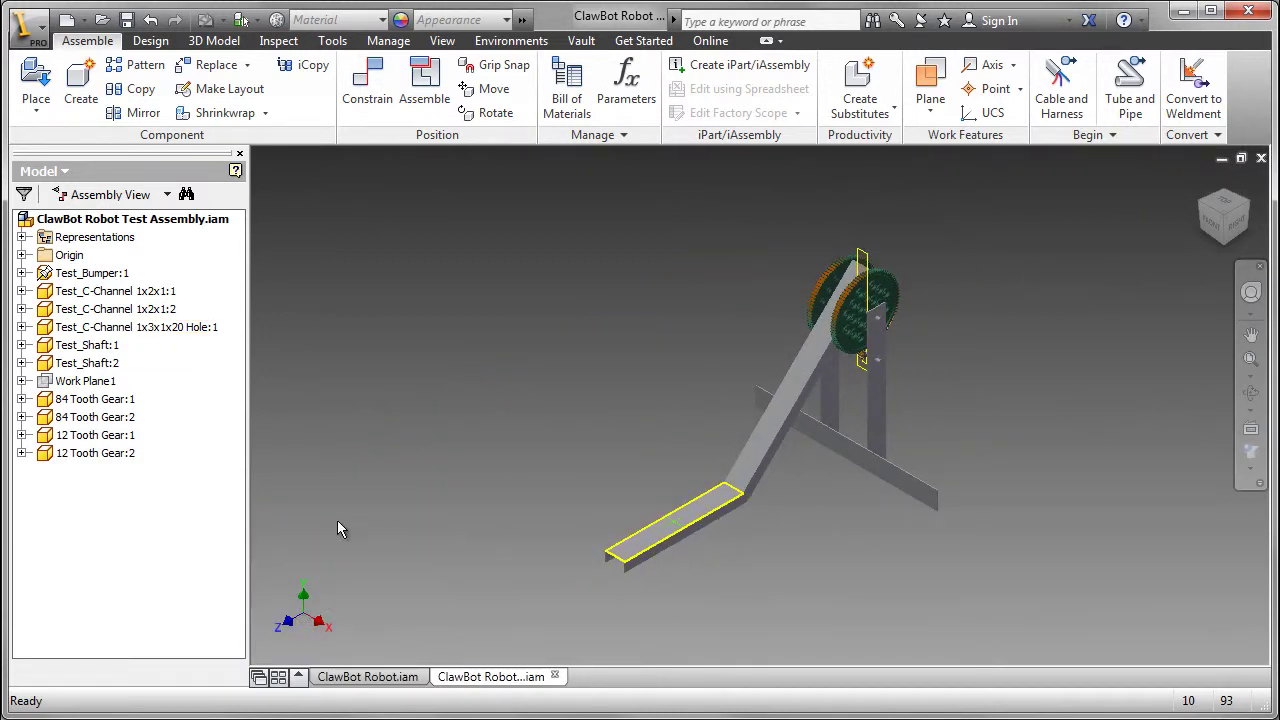
# Expand 84 Tooth Gear:1 to list its Mate, Flush and Align Gears constraints.
pyautogui.click(21, 399)
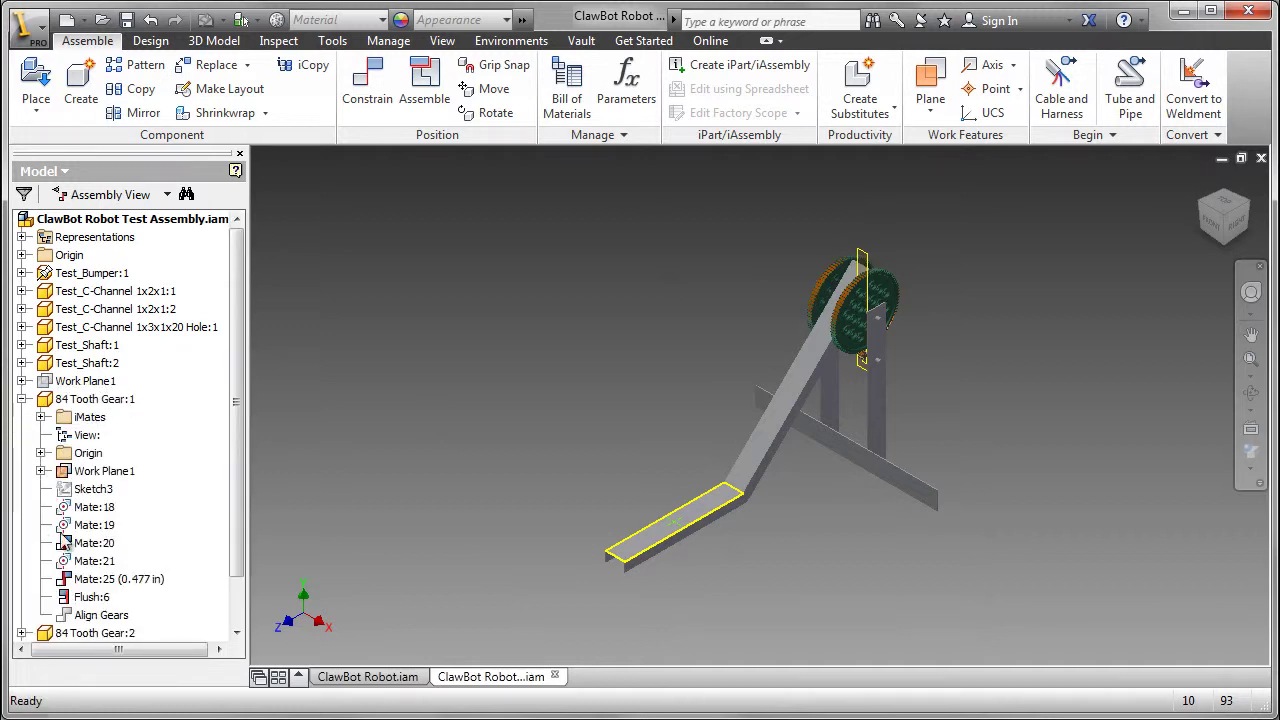
pyautogui.scroll(-1, 231, 506)
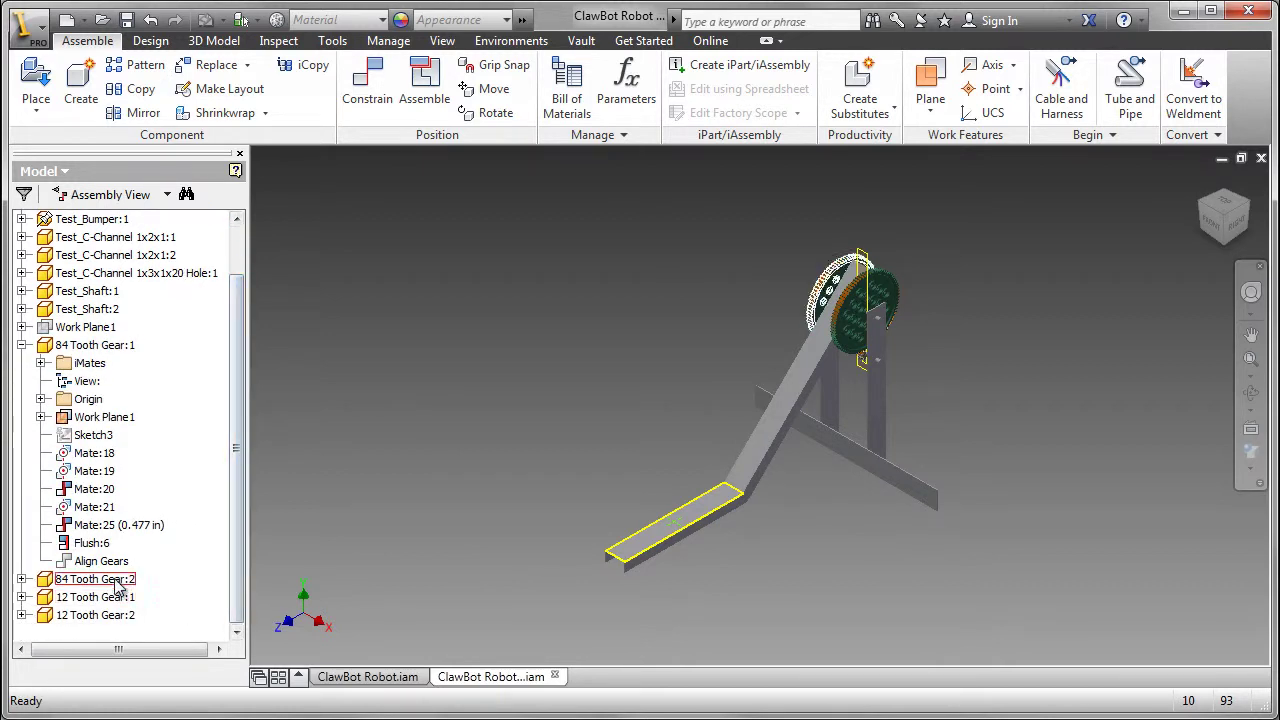
pyautogui.rightClick(112, 568)
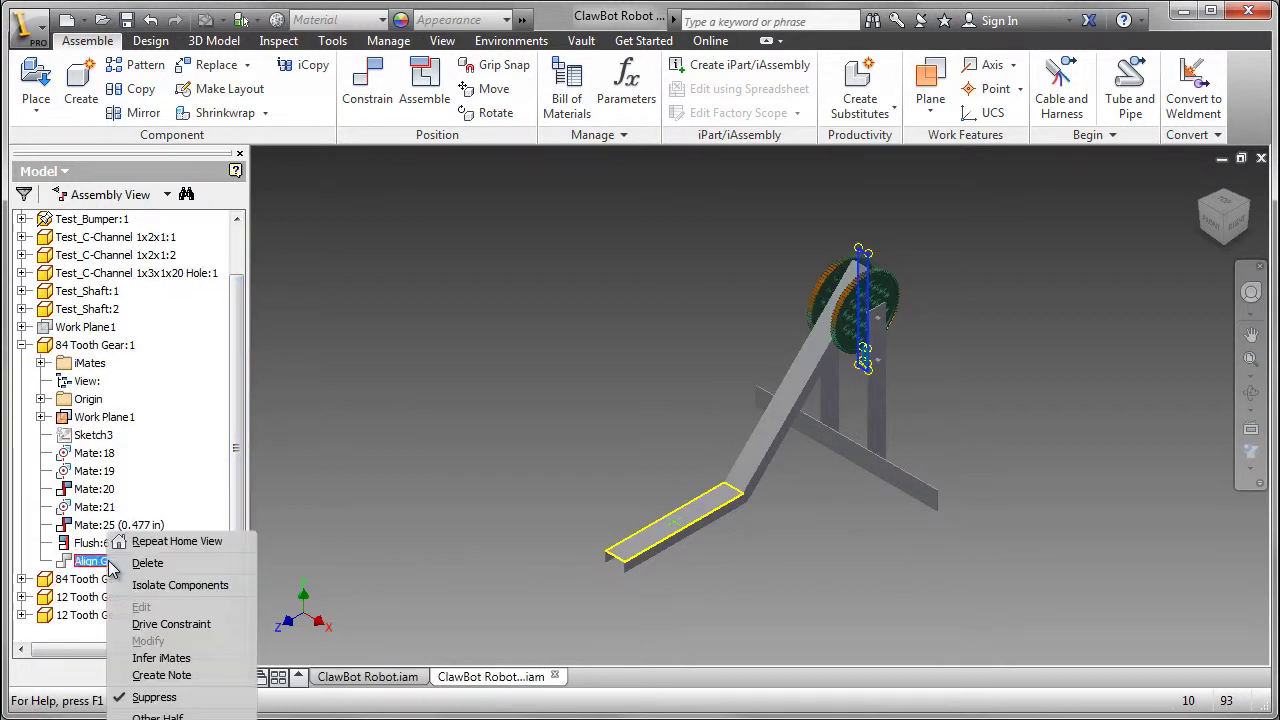
pyautogui.click(154, 697)
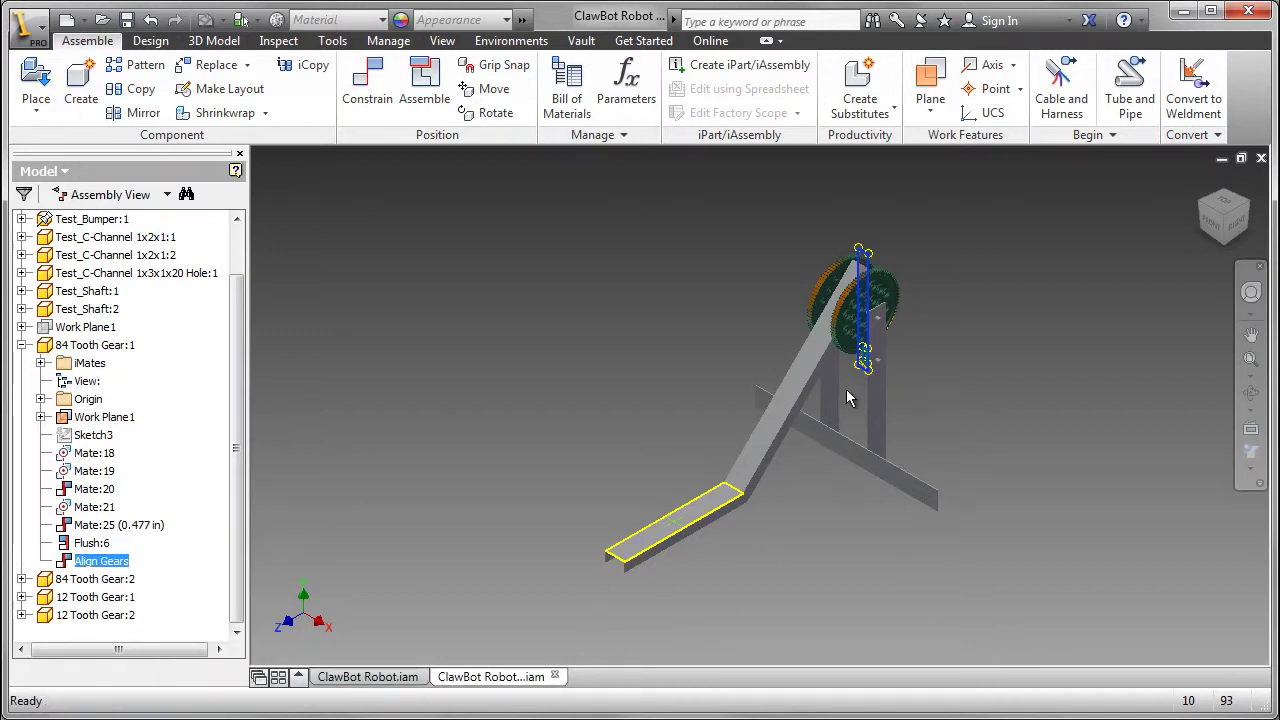
# Suppress the Align Gears constraint under 84 Tooth Gear:1.
pyautogui.scroll(-5, 845, 389)
pyautogui.moveTo(843, 390); pyautogui.dragTo(722, 537, button='middle')
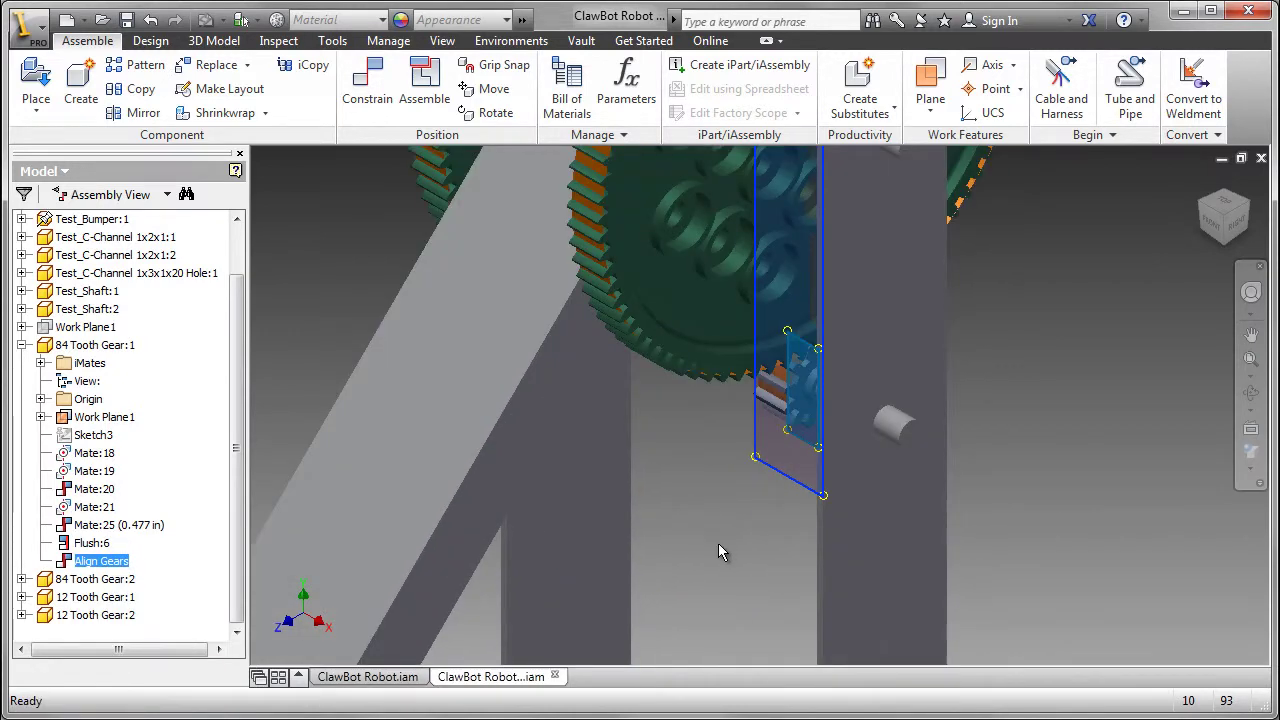
pyautogui.scroll(6, 744, 495)
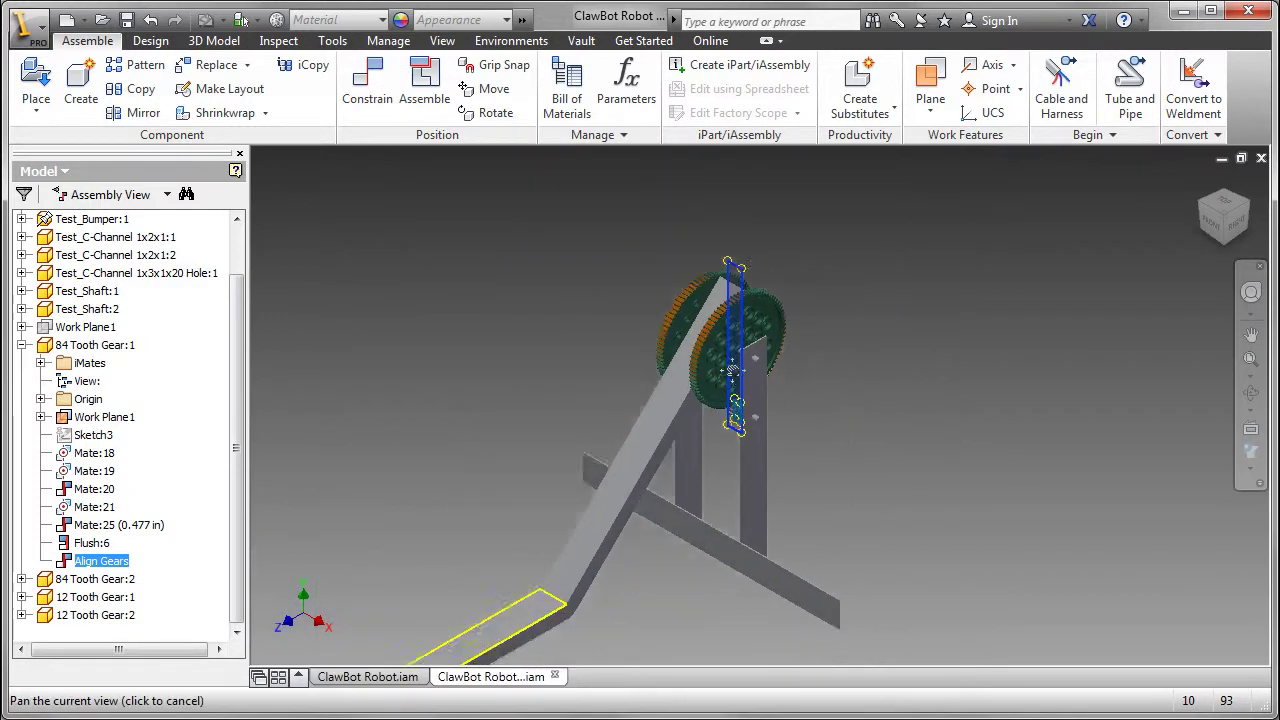
pyautogui.moveTo(365, 687); pyautogui.dragTo(371, 492, button='middle')
pyautogui.rightClick(117, 566)
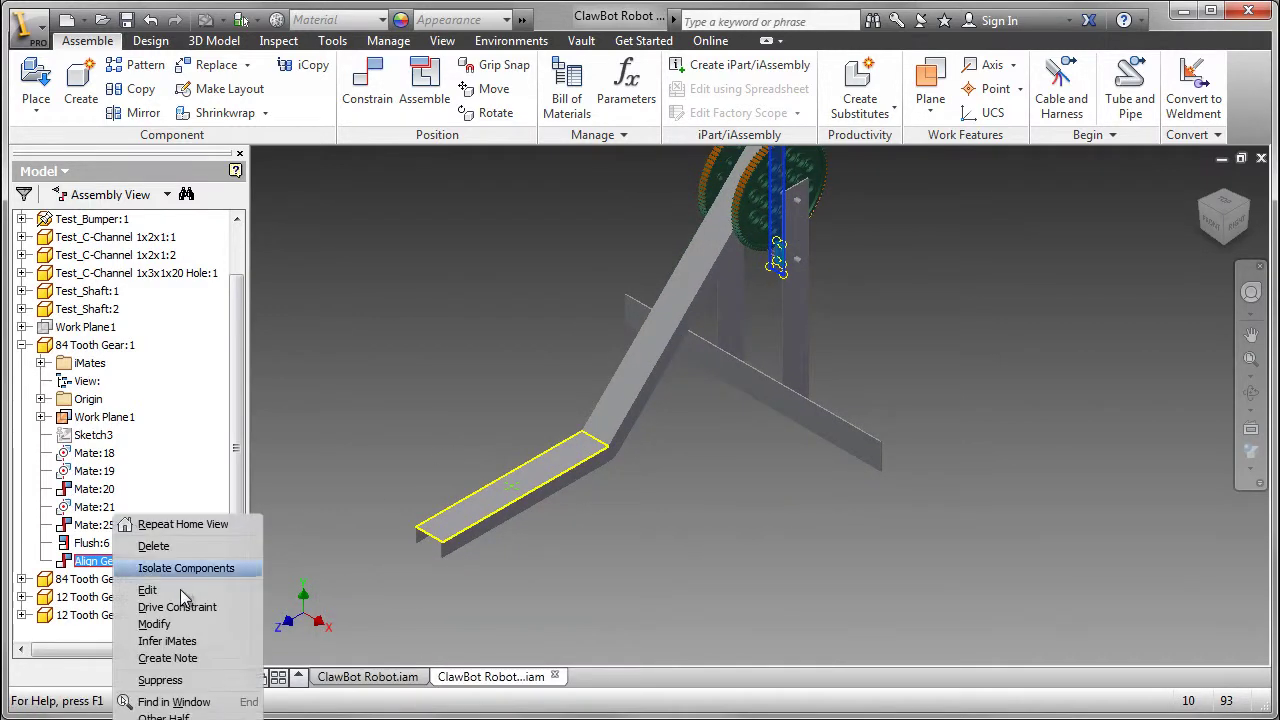
pyautogui.click(175, 680)
pyautogui.moveTo(608, 375); pyautogui.dragTo(575, 493, button='middle')
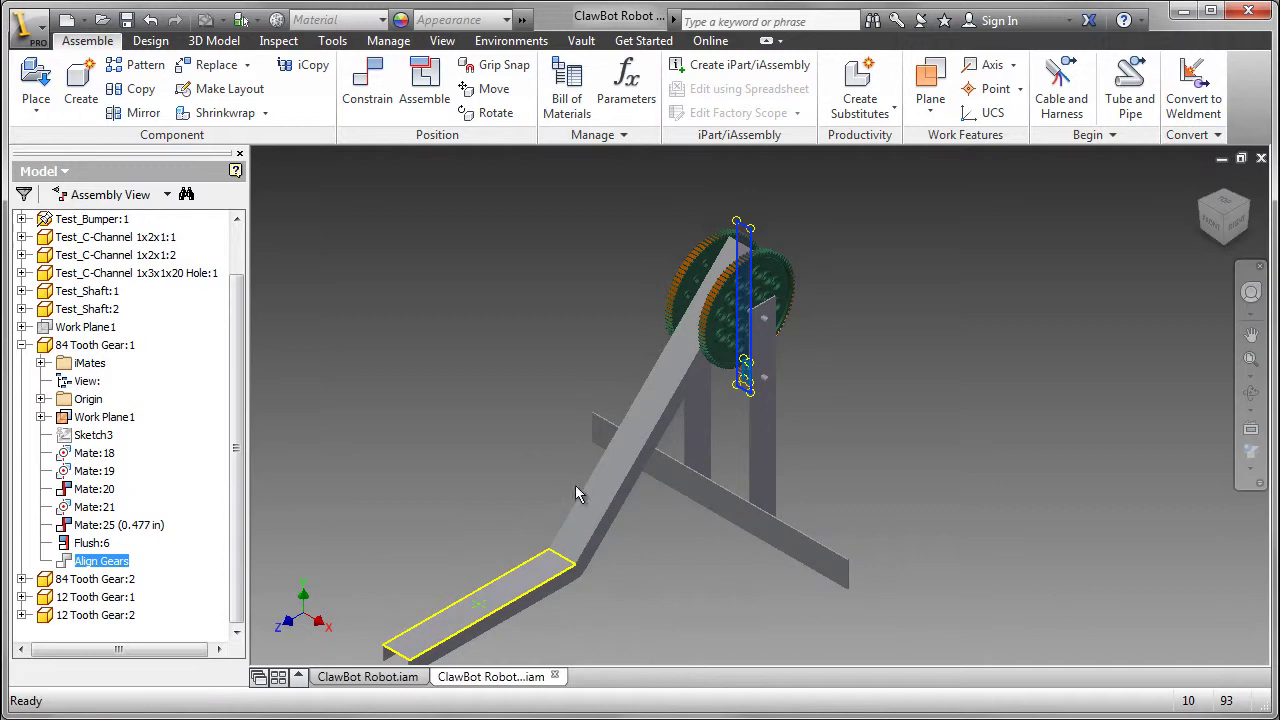
# Start a Rotation motion constraint using the Reverse solution.
pyautogui.click(368, 92)
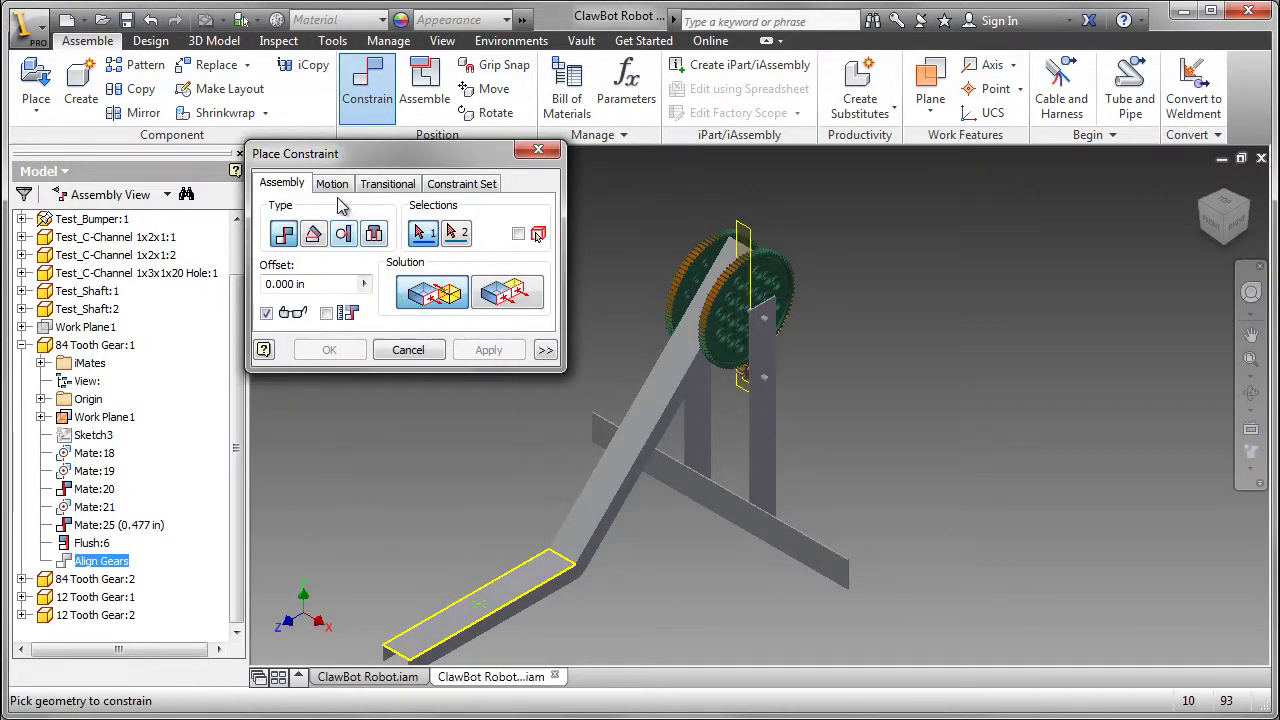
pyautogui.click(334, 186)
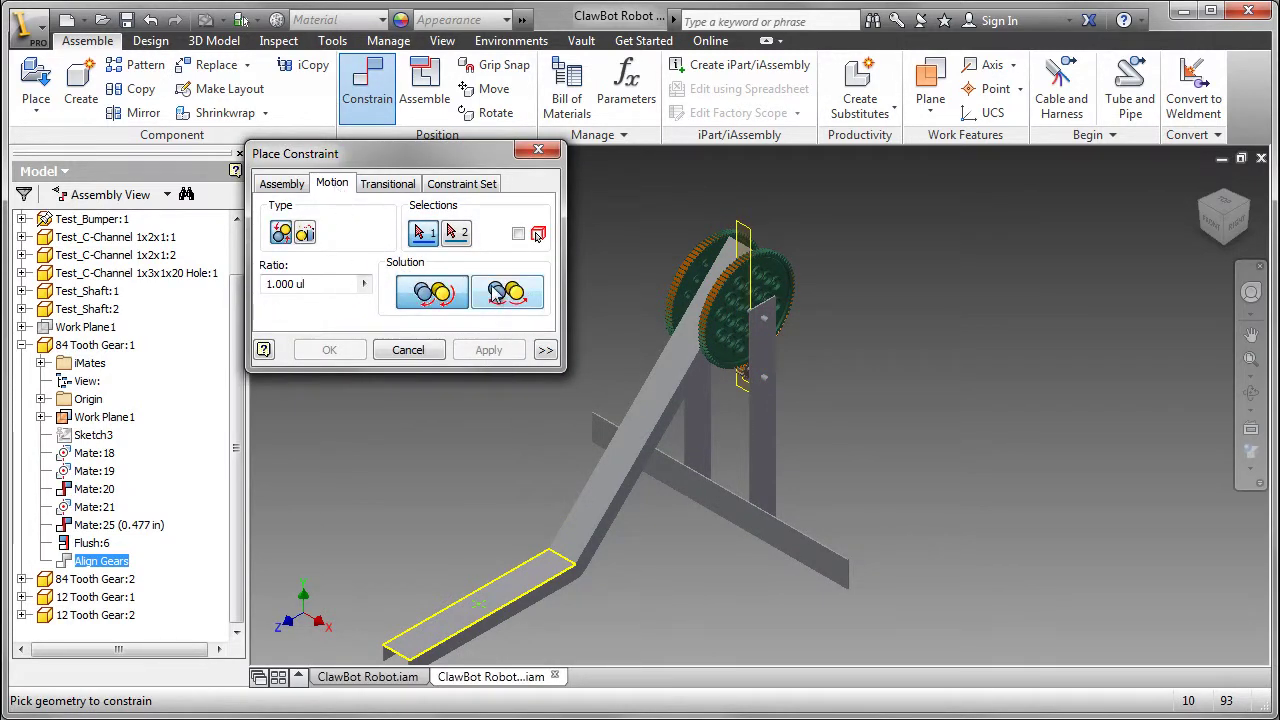
pyautogui.click(496, 289)
pyautogui.scroll(5, 720, 400)
pyautogui.moveTo(720, 400); pyautogui.dragTo(425, 610, button='middle')
pyautogui.scroll(3, 600, 500)
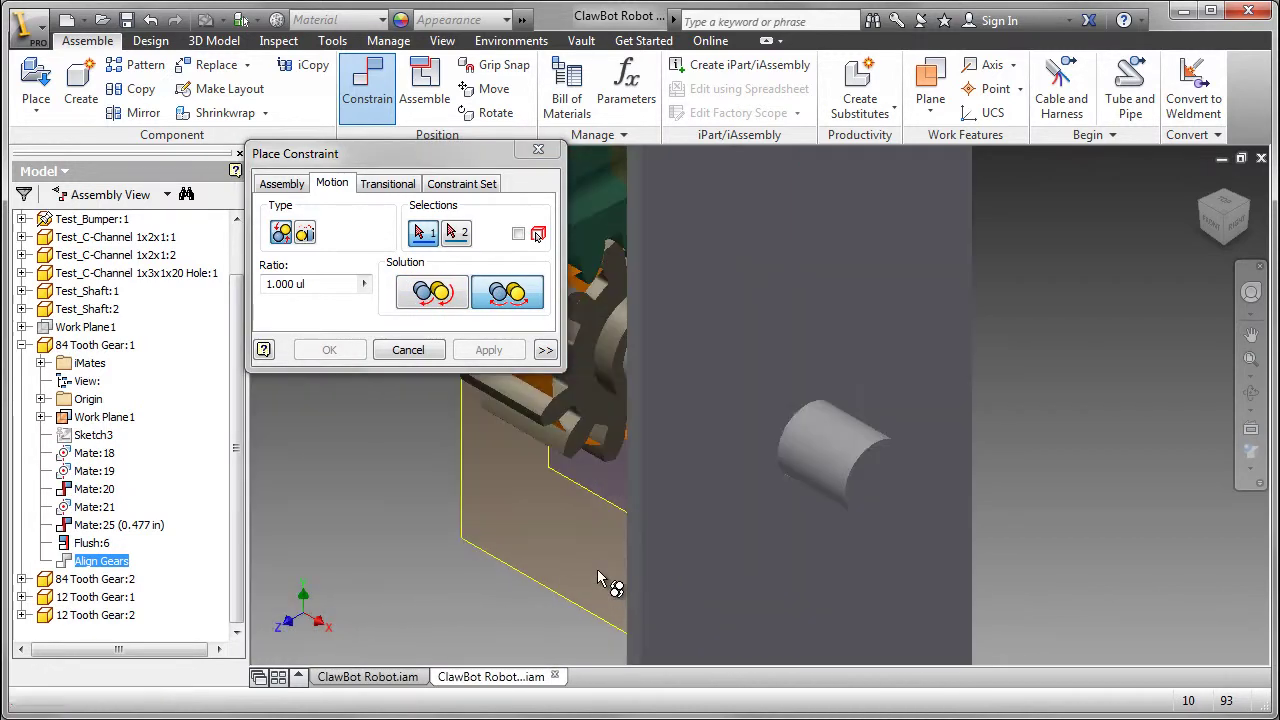
# Pick the gear then the shaft and apply a 12/84 ratio, creating Rotation:1 (0.143 ul).
pyautogui.click(614, 346)
pyautogui.scroll(3, 628, 357)
pyautogui.moveTo(700, 450); pyautogui.dragTo(730, 470, button='middle')
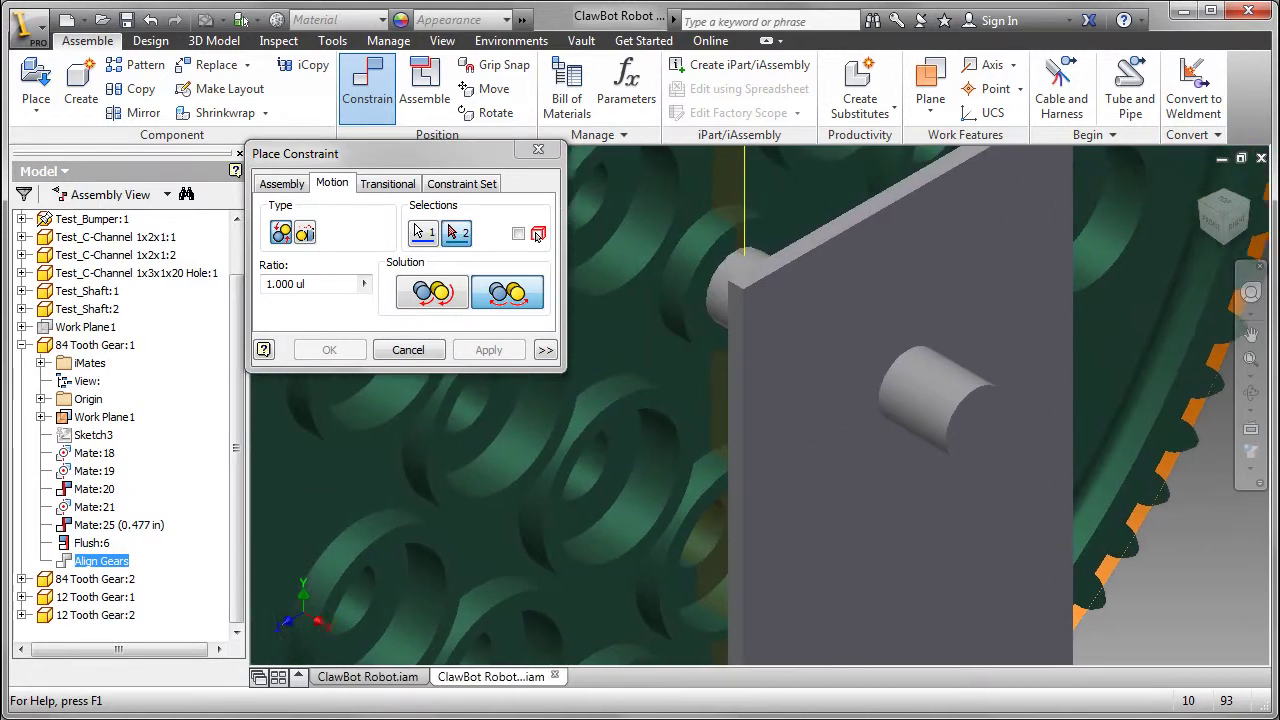
pyautogui.click(722, 235)
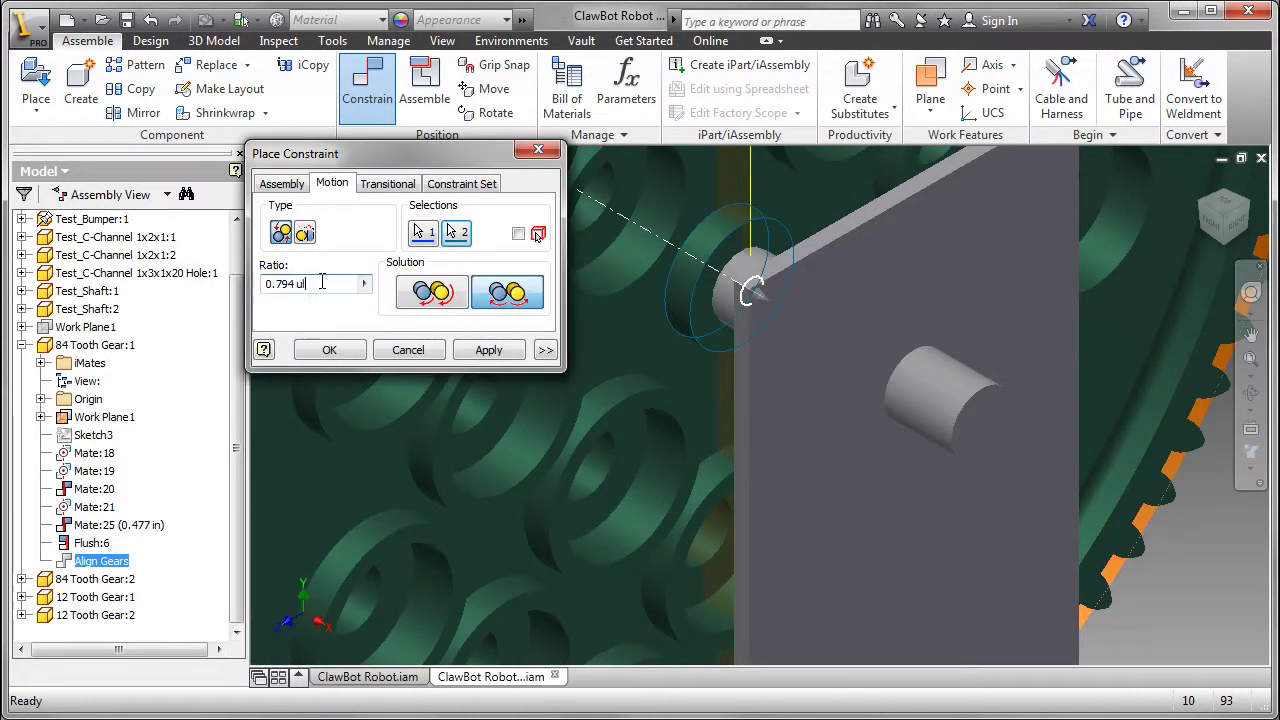
pyautogui.write('12/')
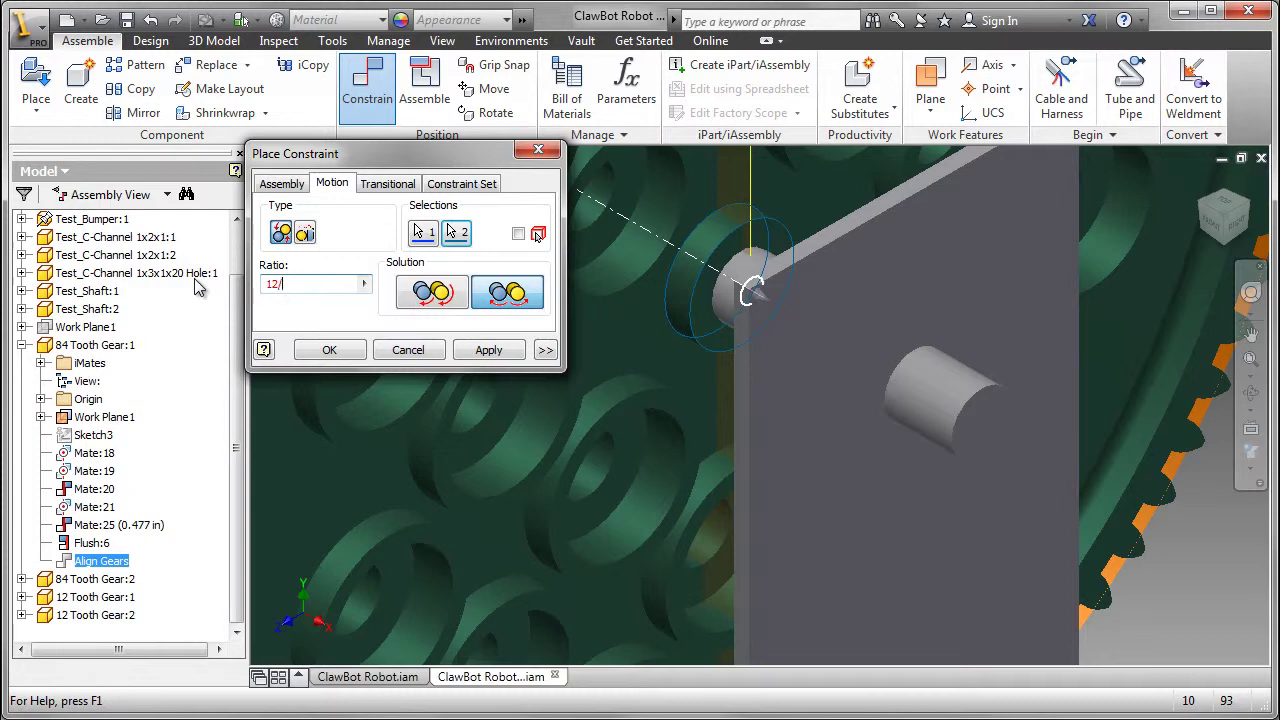
pyautogui.write('84')
pyautogui.click(330, 351)
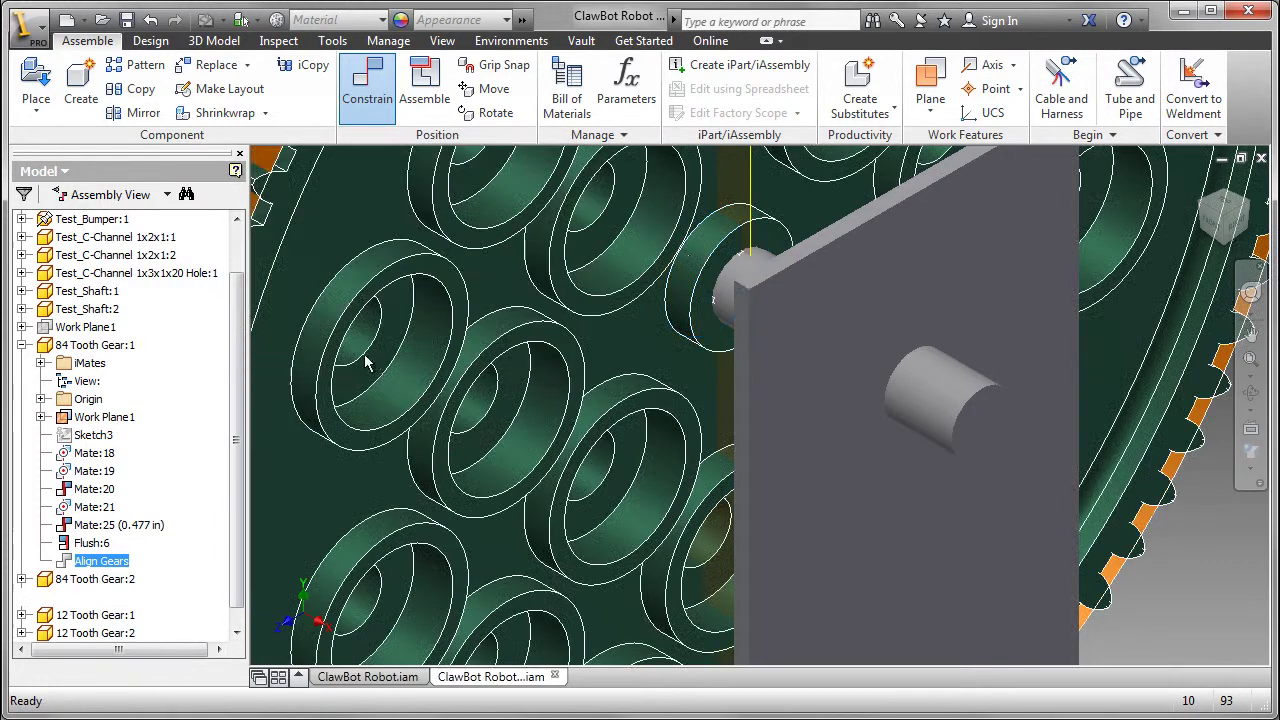
# Swing the Test_C-Channel arm from the Home and Right views to confirm it pivots, then collapse 84 Tooth Gear:1.
pyautogui.press('Home')
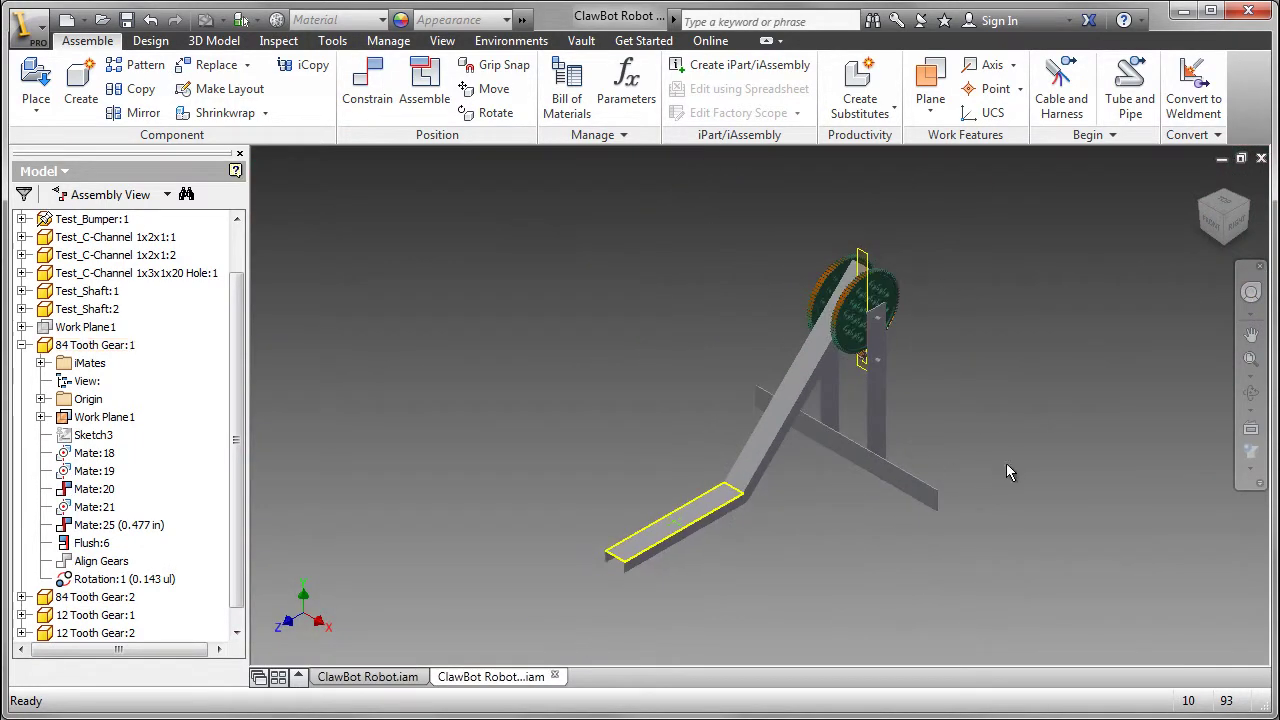
pyautogui.scroll(-5, 893, 370)
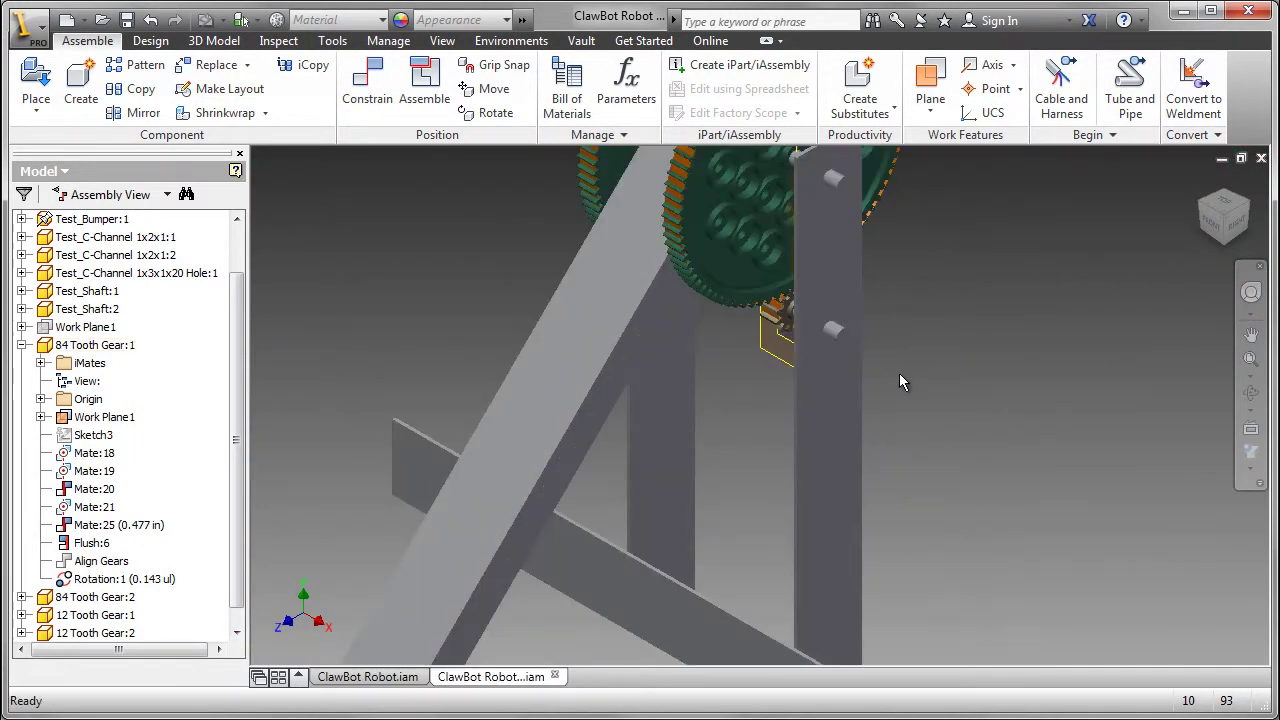
pyautogui.moveTo(590, 418)
pyautogui.mouseDown()
pyautogui.moveTo(580, 423)
pyautogui.moveTo(571, 380)
pyautogui.moveTo(566, 410)
pyautogui.moveTo(589, 417)
pyautogui.moveTo(578, 413)
pyautogui.mouseUp()
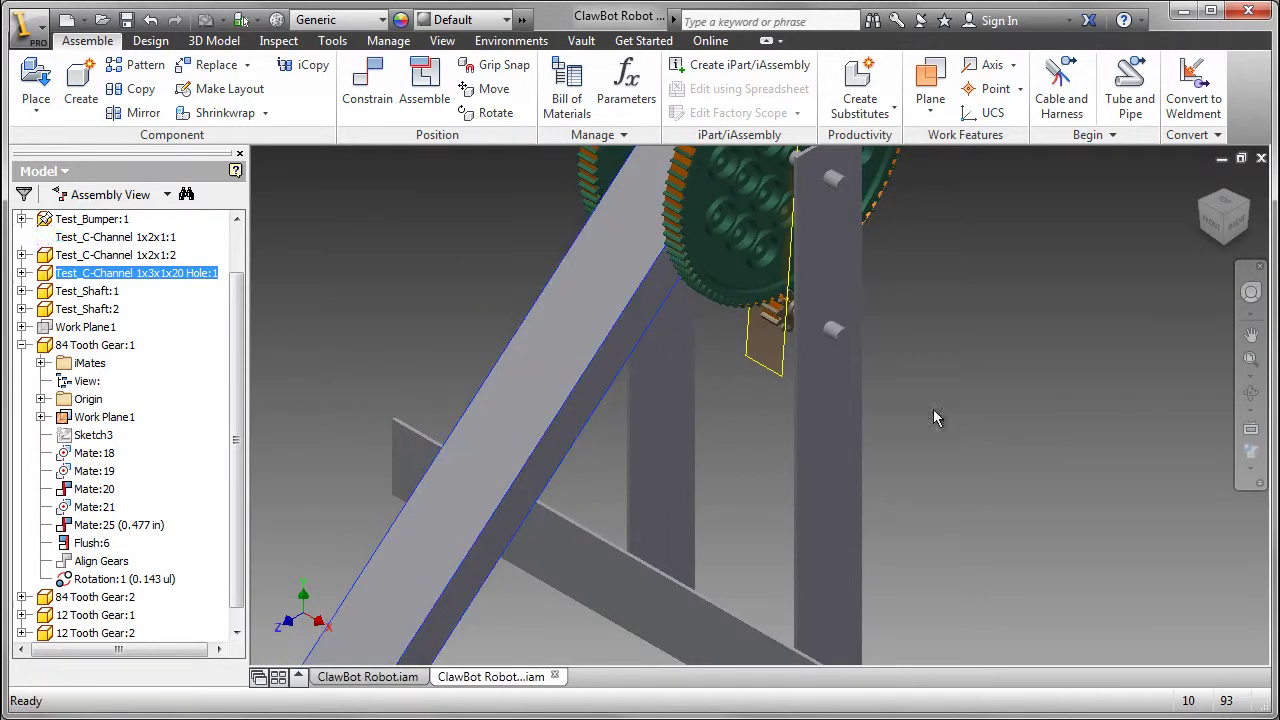
pyautogui.press('F2')
pyautogui.click(1240, 230)
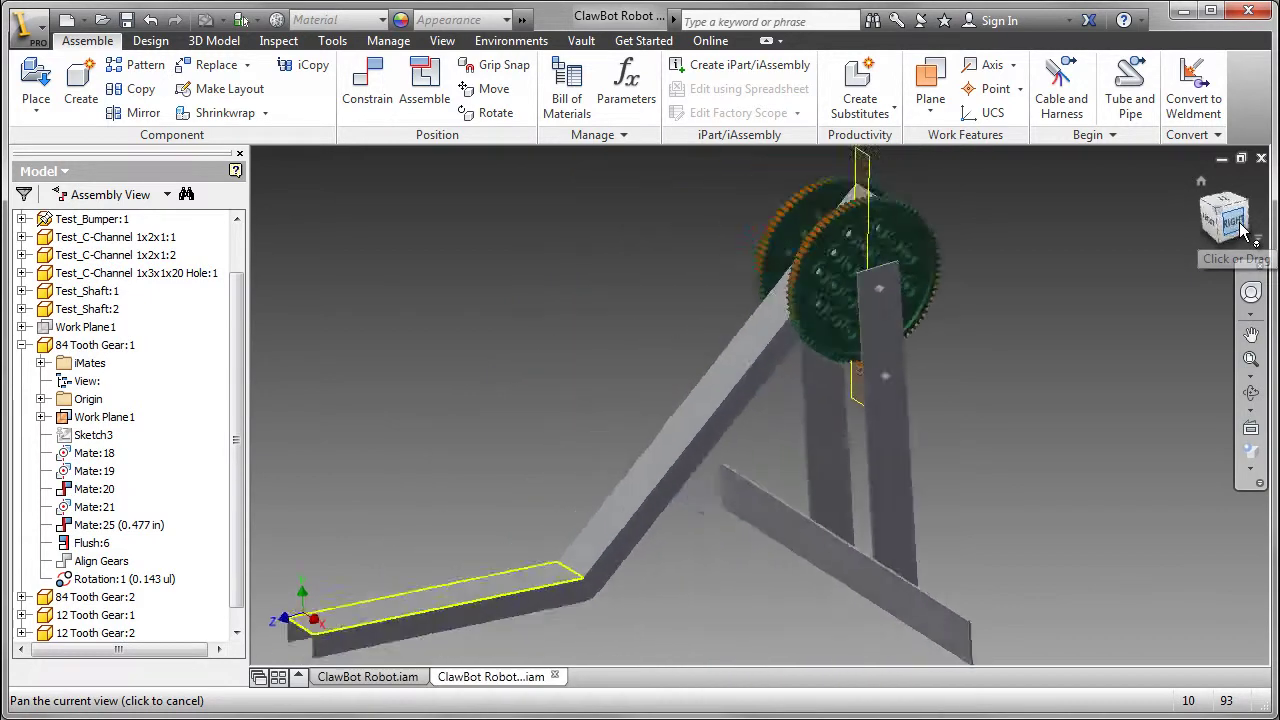
pyautogui.moveTo(709, 487); pyautogui.dragTo(709, 485)
pyautogui.press('F6')
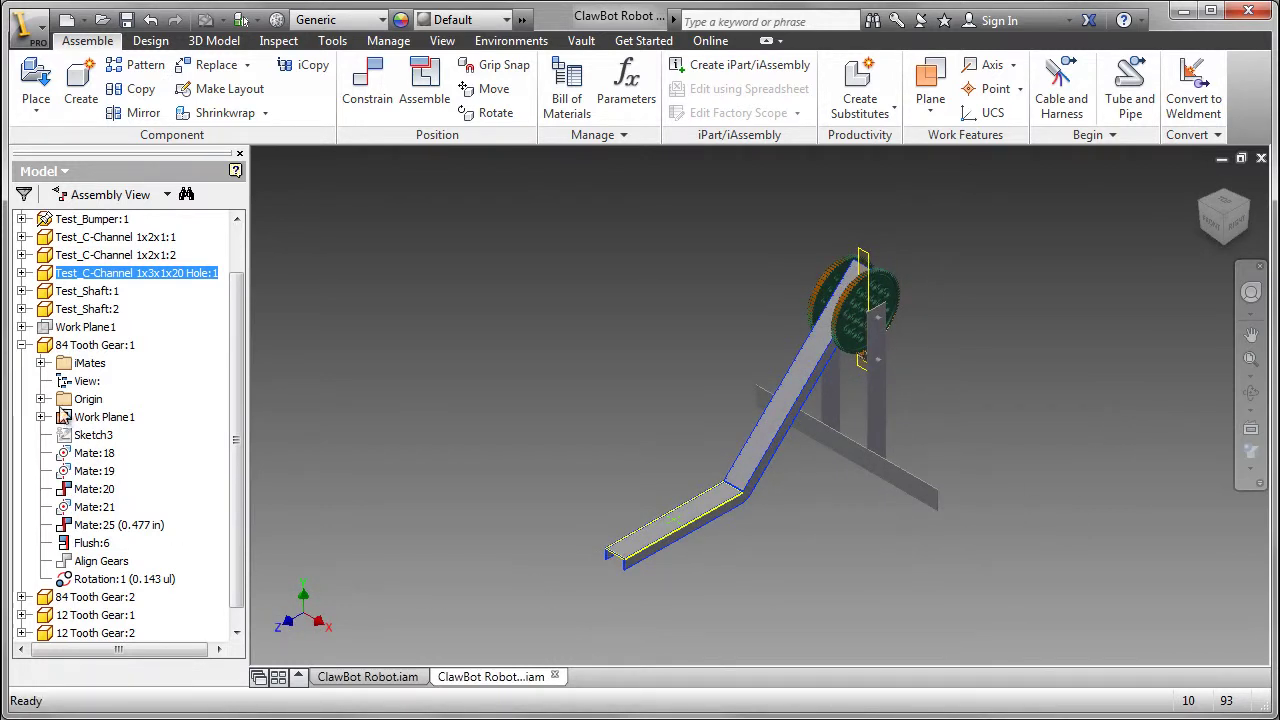
pyautogui.click(22, 345)
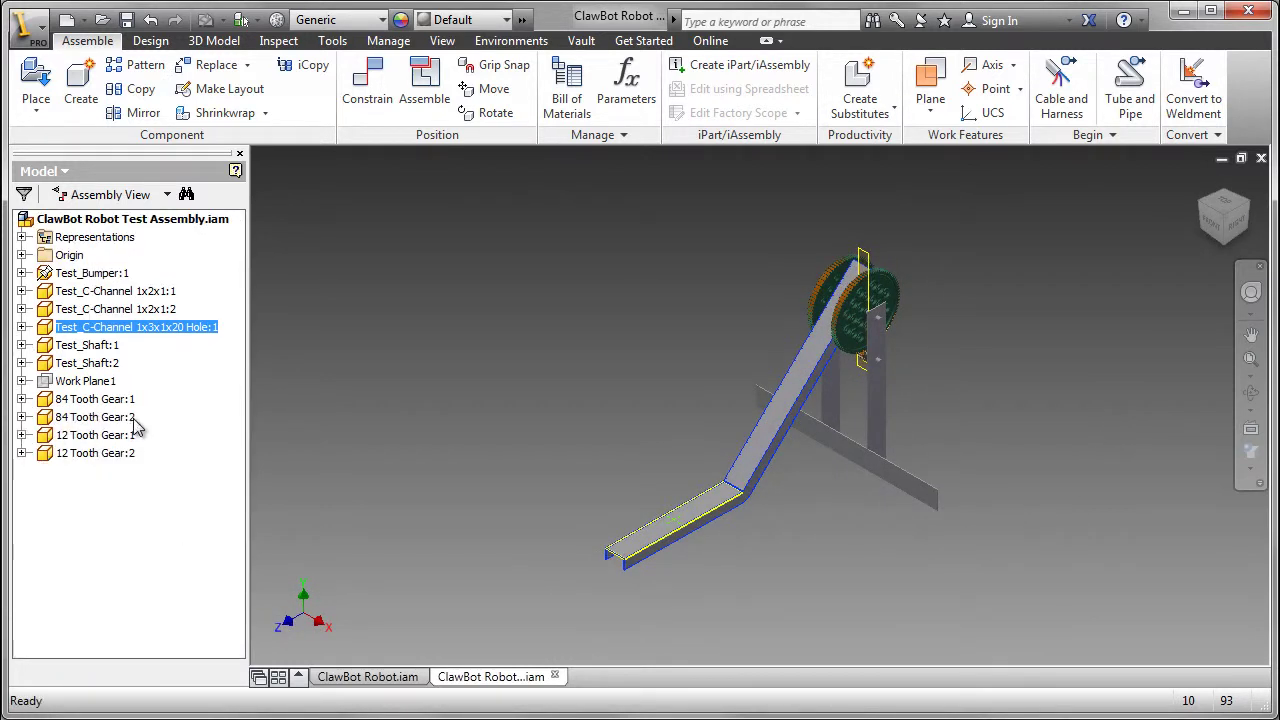
# Clear the arm selection and enter the Dynamic Simulation environment.
pyautogui.click(490, 454)
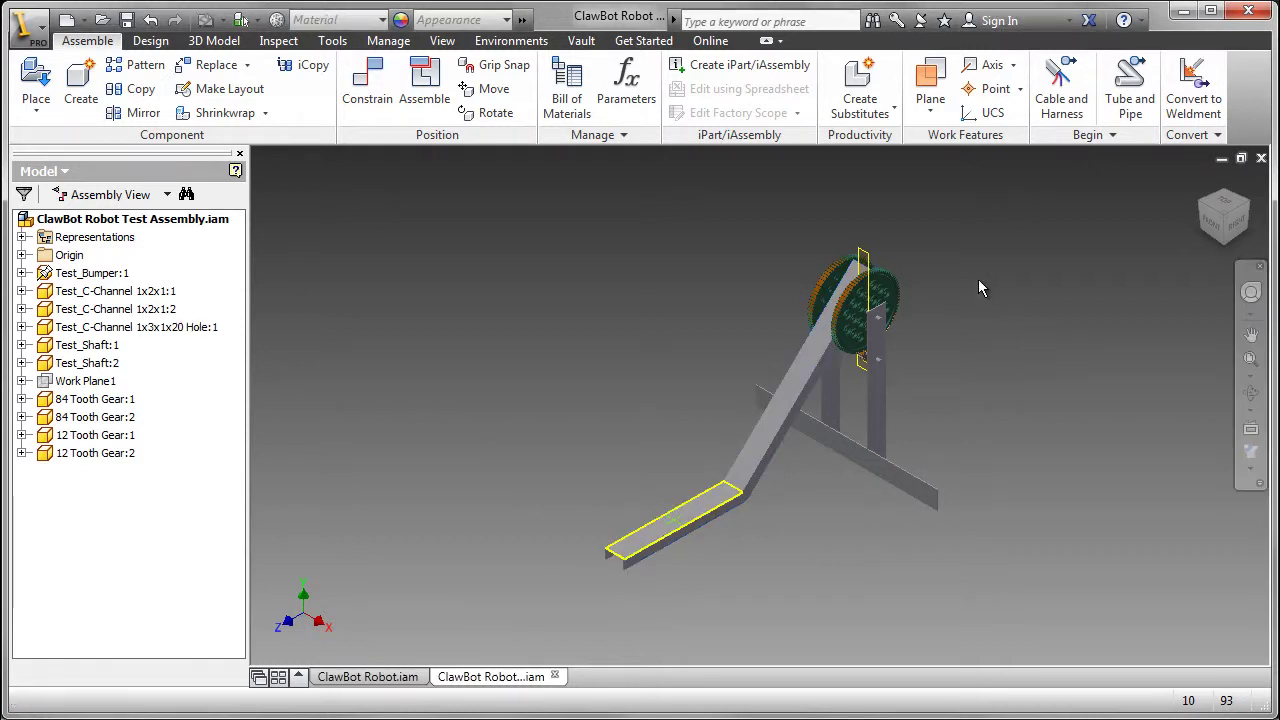
pyautogui.click(511, 40)
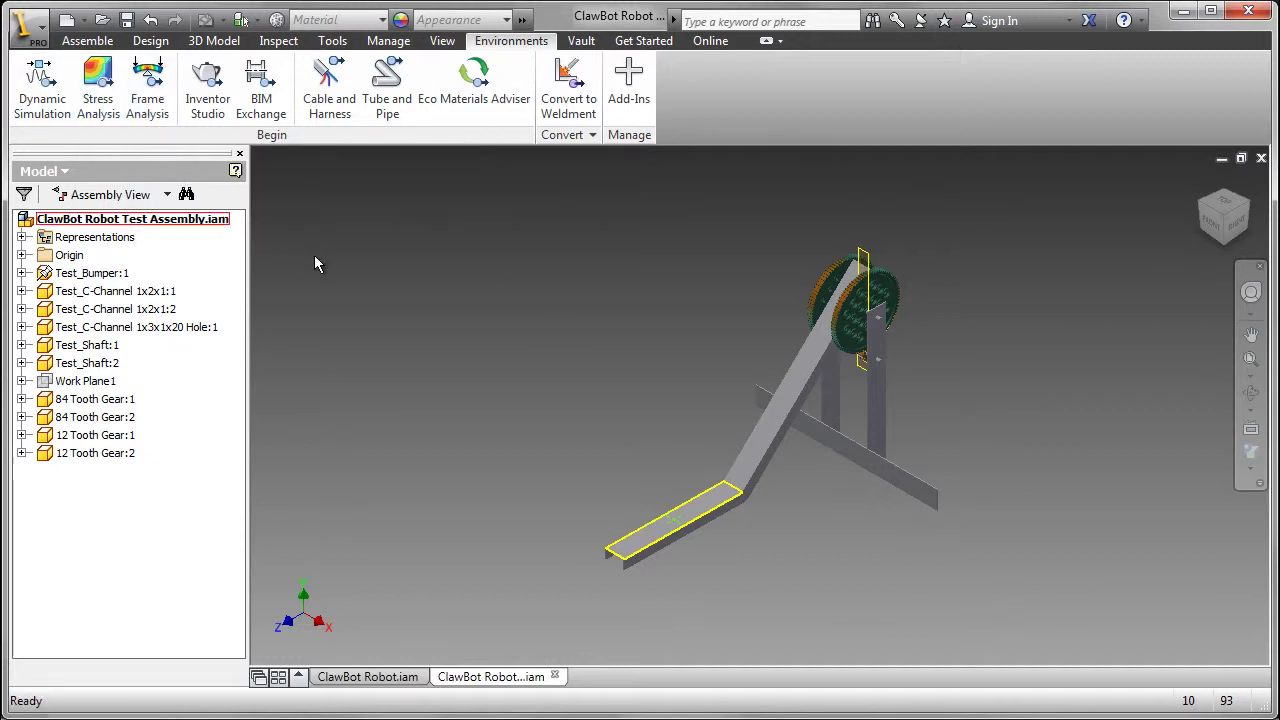
pyautogui.click(42, 92)
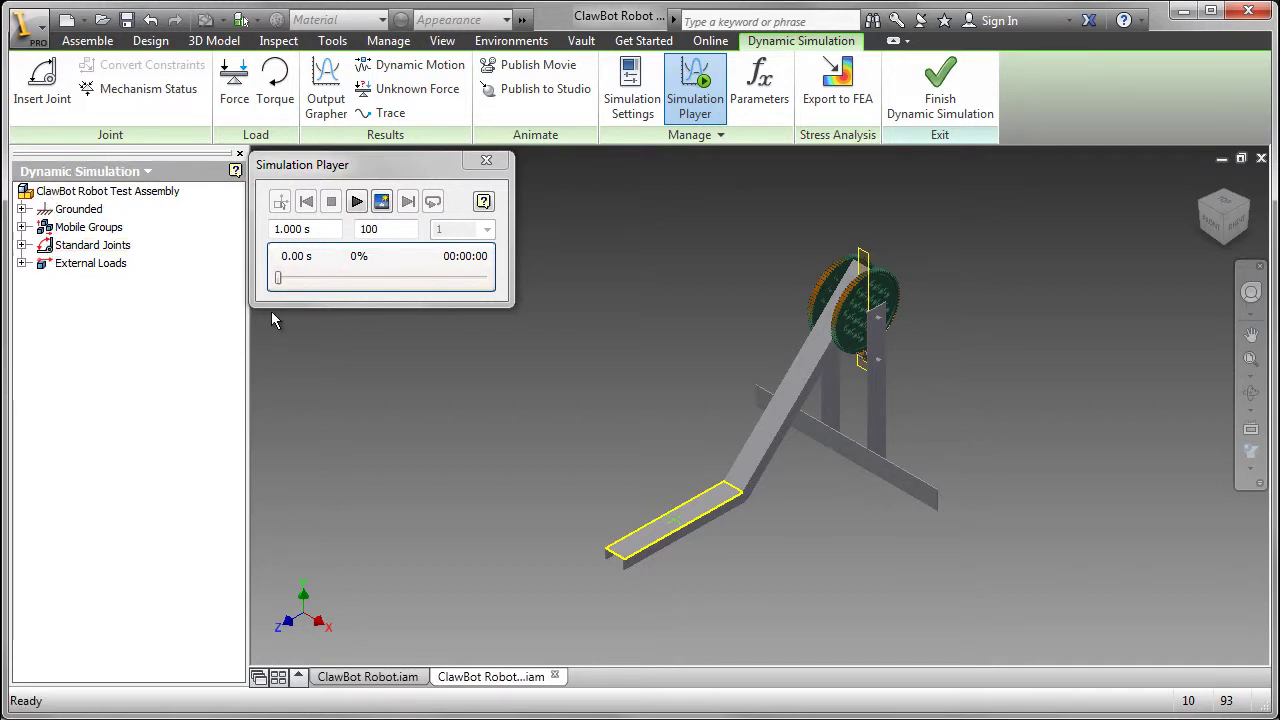
# Check Simulation Settings without changes and review the Grounded components list.
pyautogui.click(632, 95)
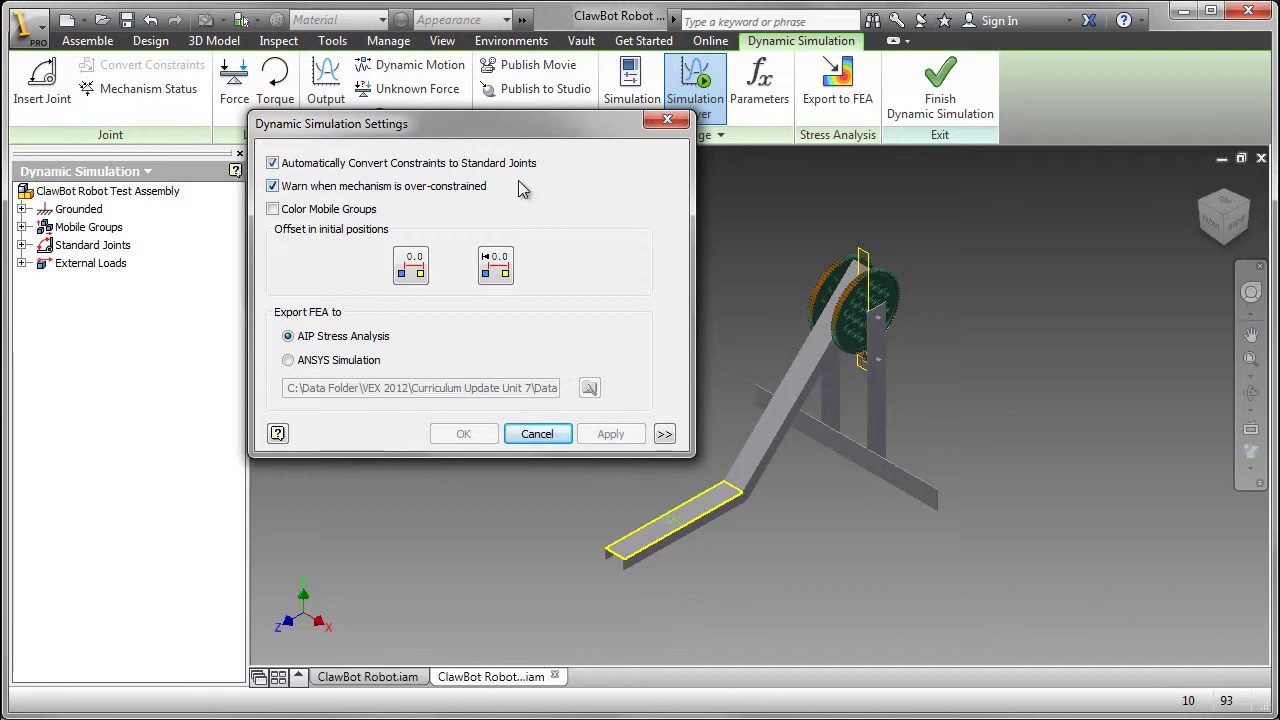
pyautogui.click(537, 434)
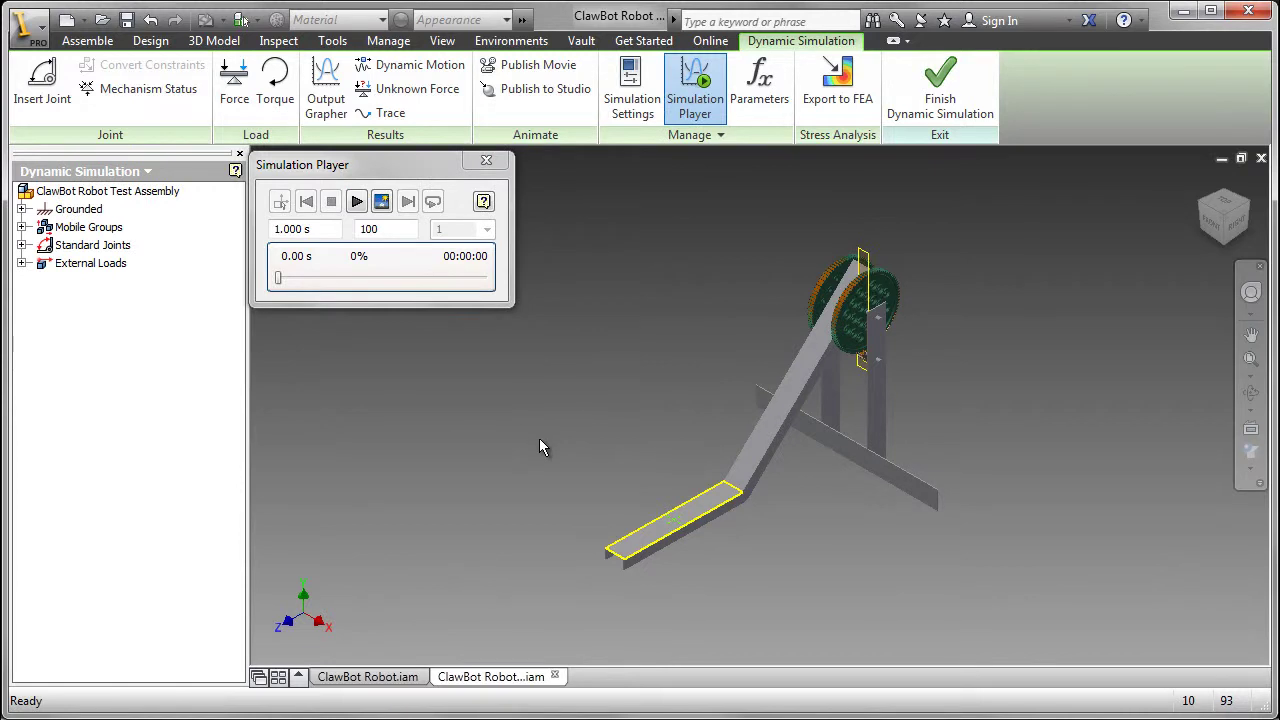
pyautogui.click(22, 210)
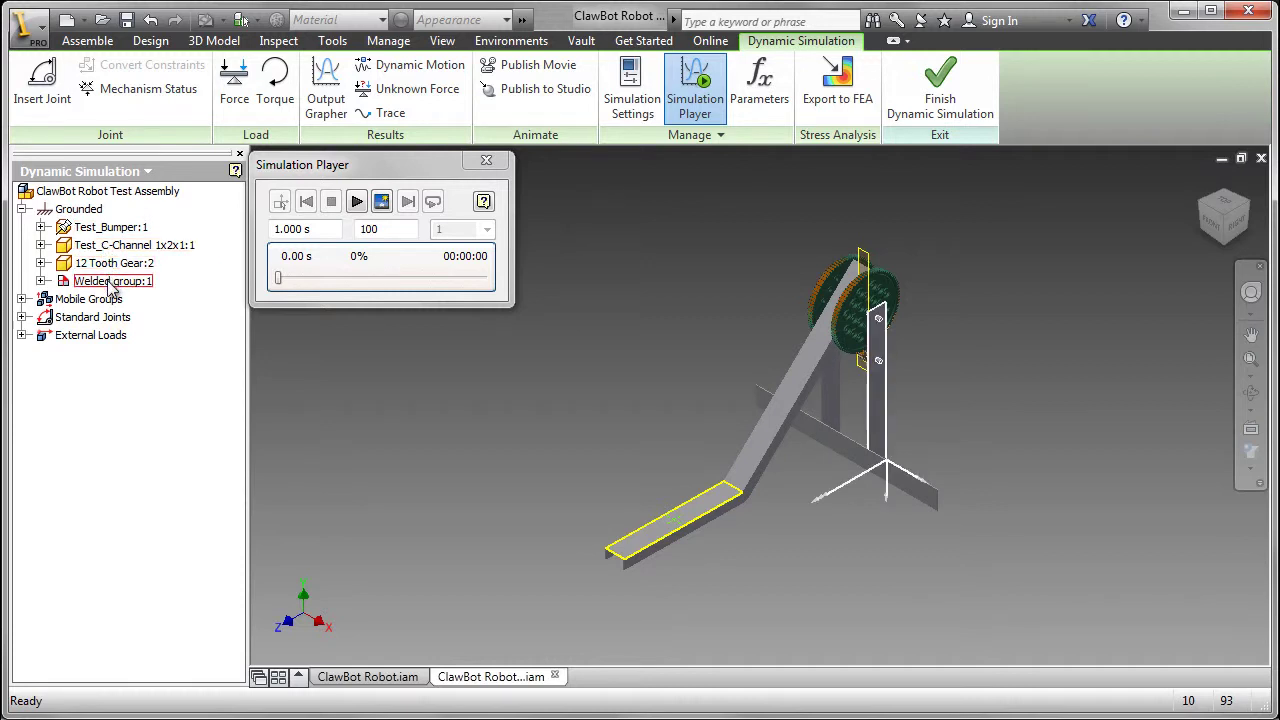
pyautogui.click(22, 209)
# Review the Mobile Groups and the Standard Joints Revolution:1 and Revolution:2.
pyautogui.click(23, 227)
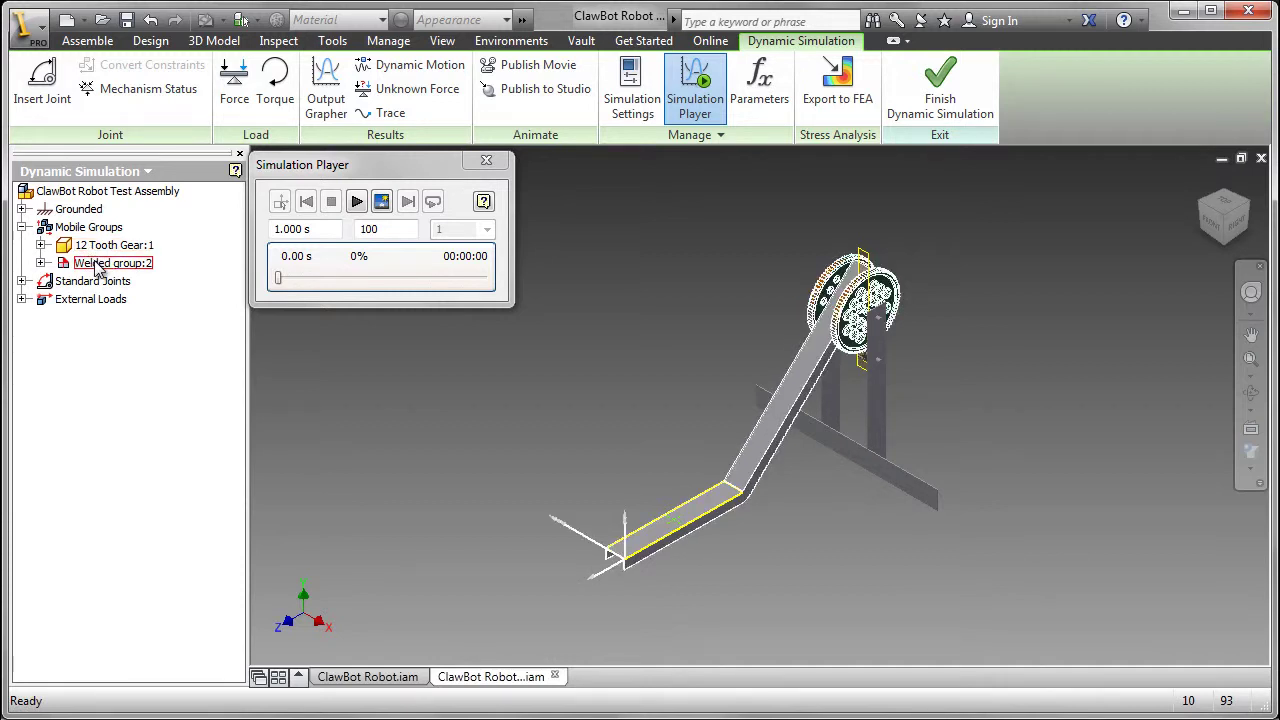
pyautogui.click(22, 227)
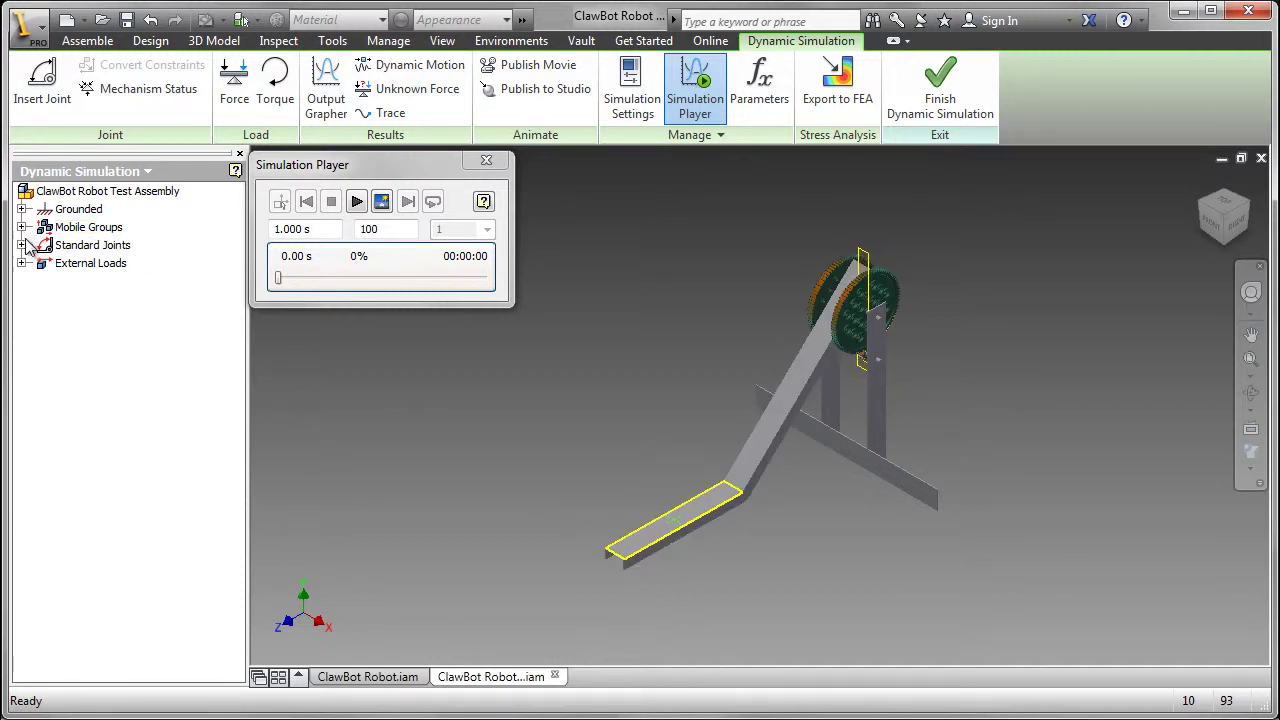
pyautogui.click(22, 245)
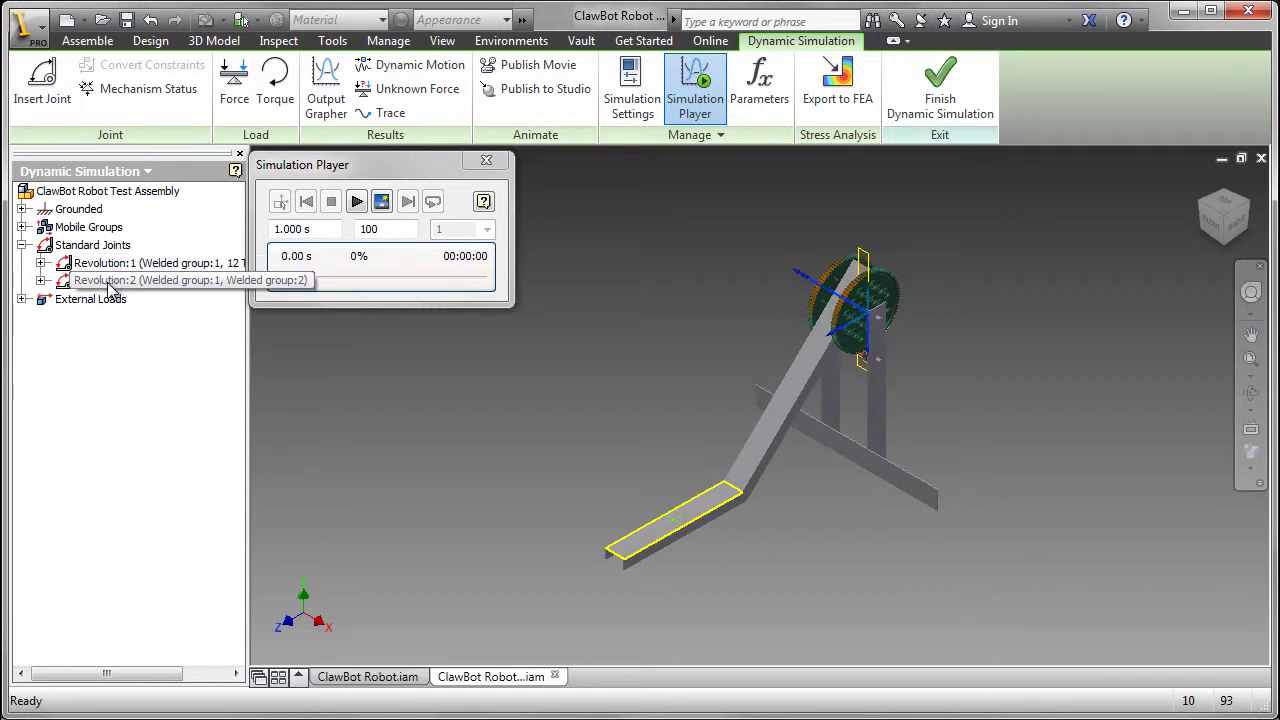
pyautogui.click(22, 245)
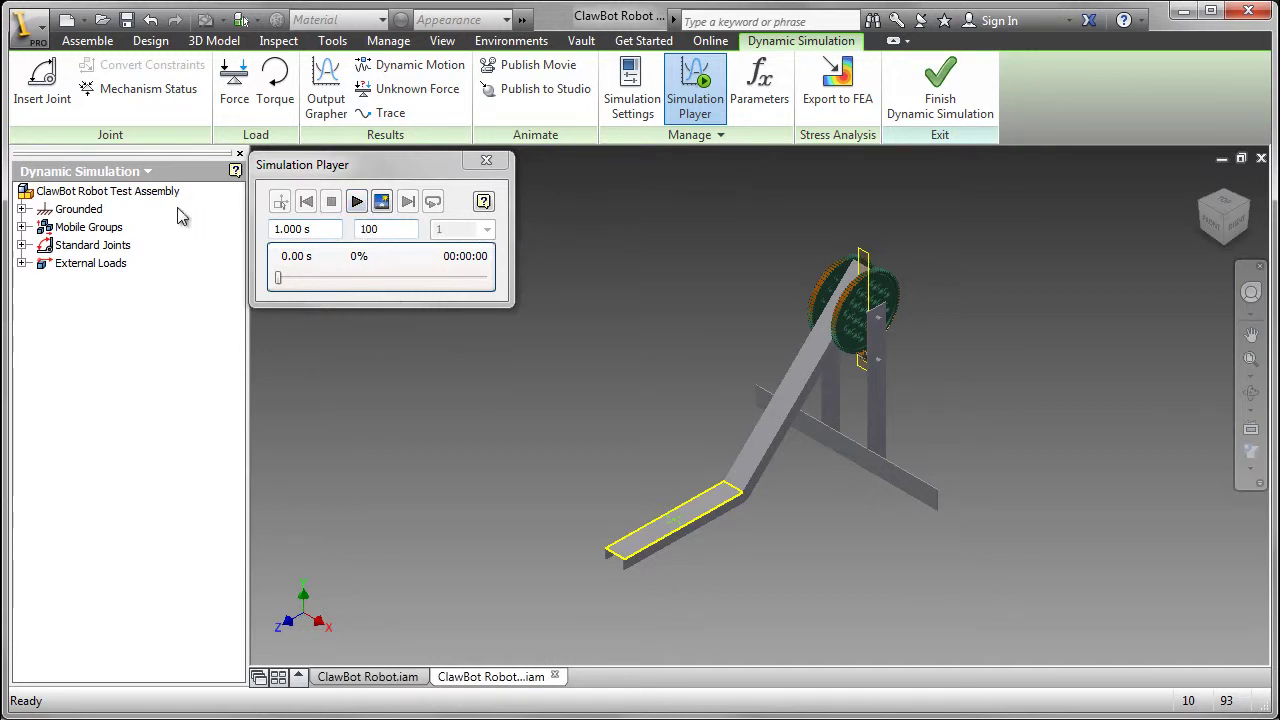
# Start a new joint and choose the Rolling: Cylinder on Cylinder type.
pyautogui.click(50, 90)
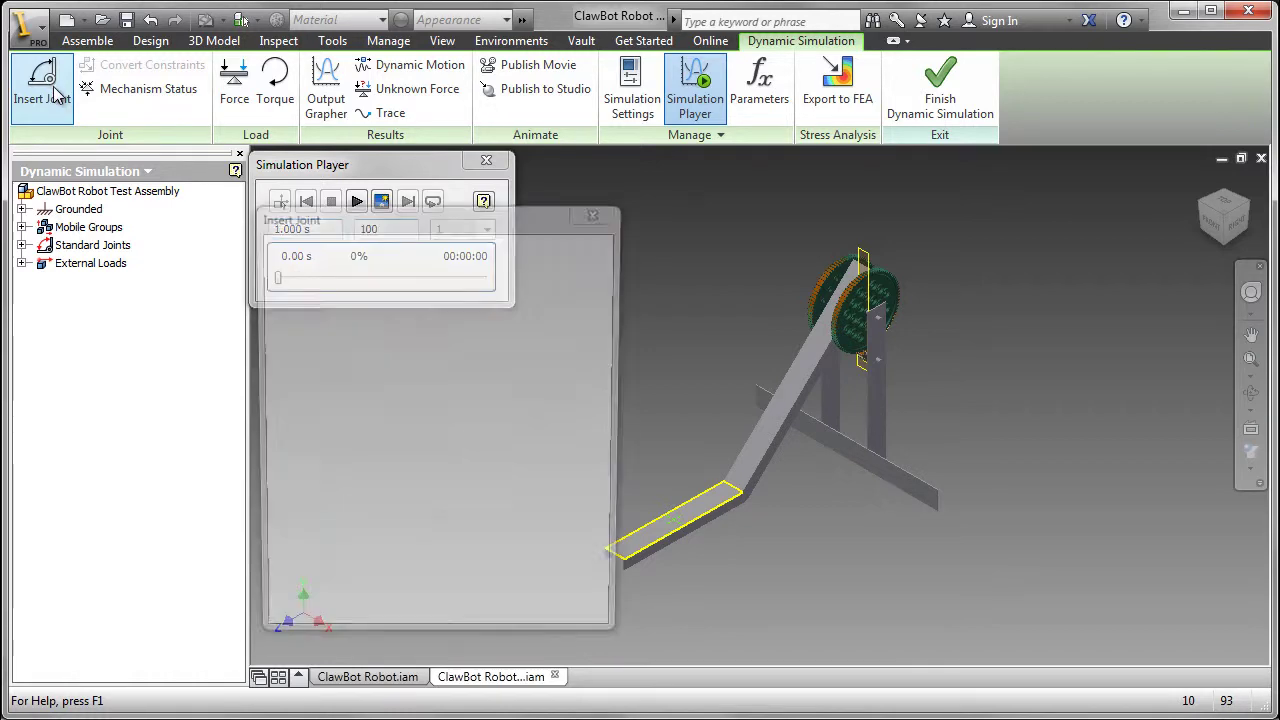
pyautogui.click(562, 270)
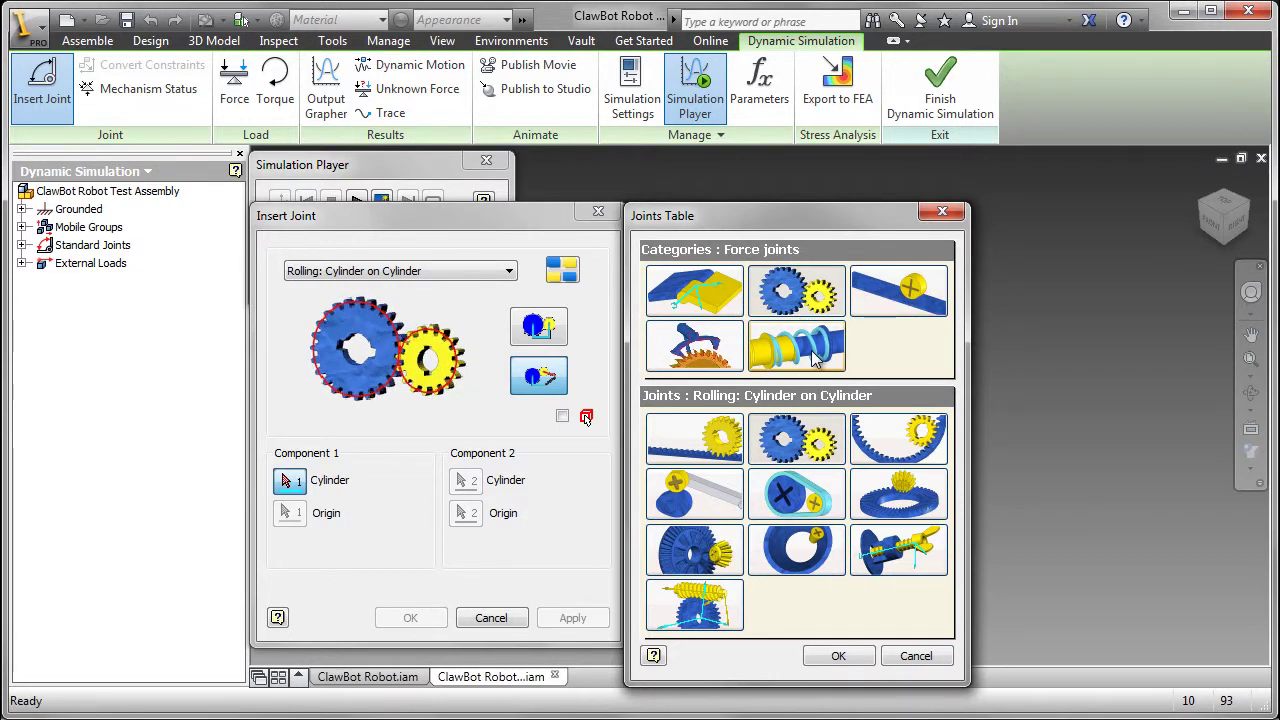
pyautogui.click(815, 293)
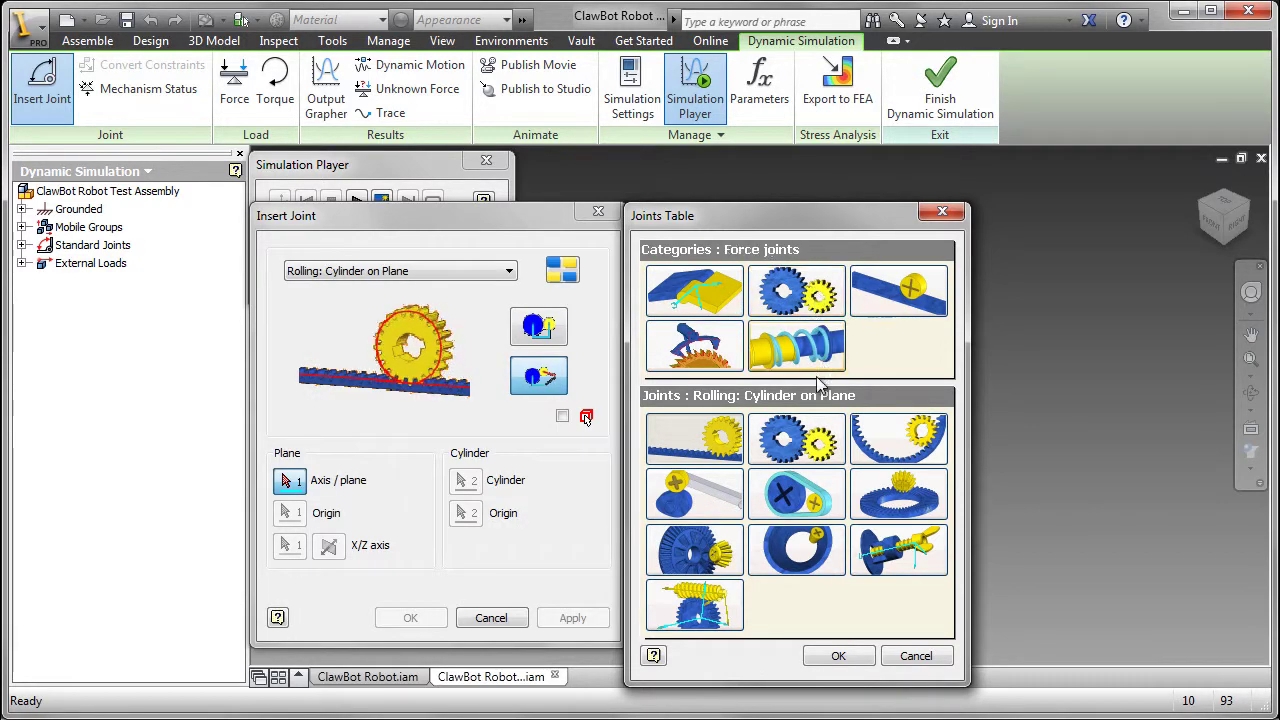
pyautogui.click(805, 443)
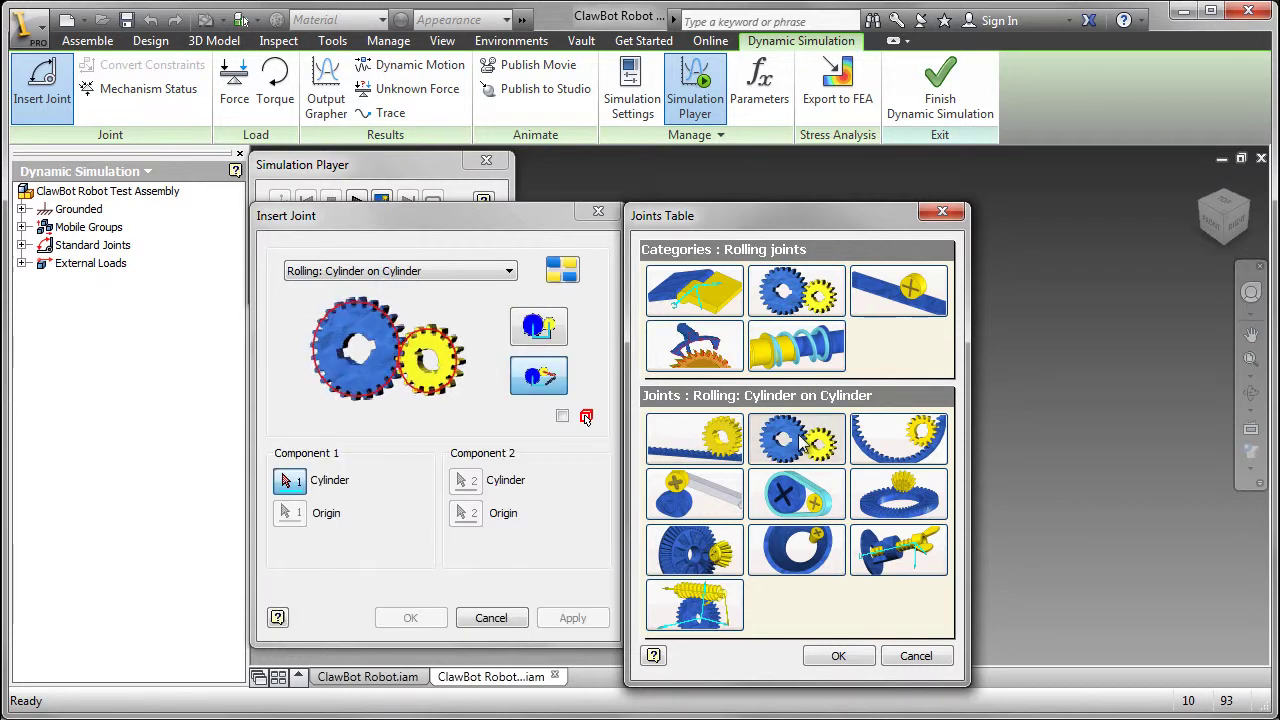
pyautogui.click(840, 657)
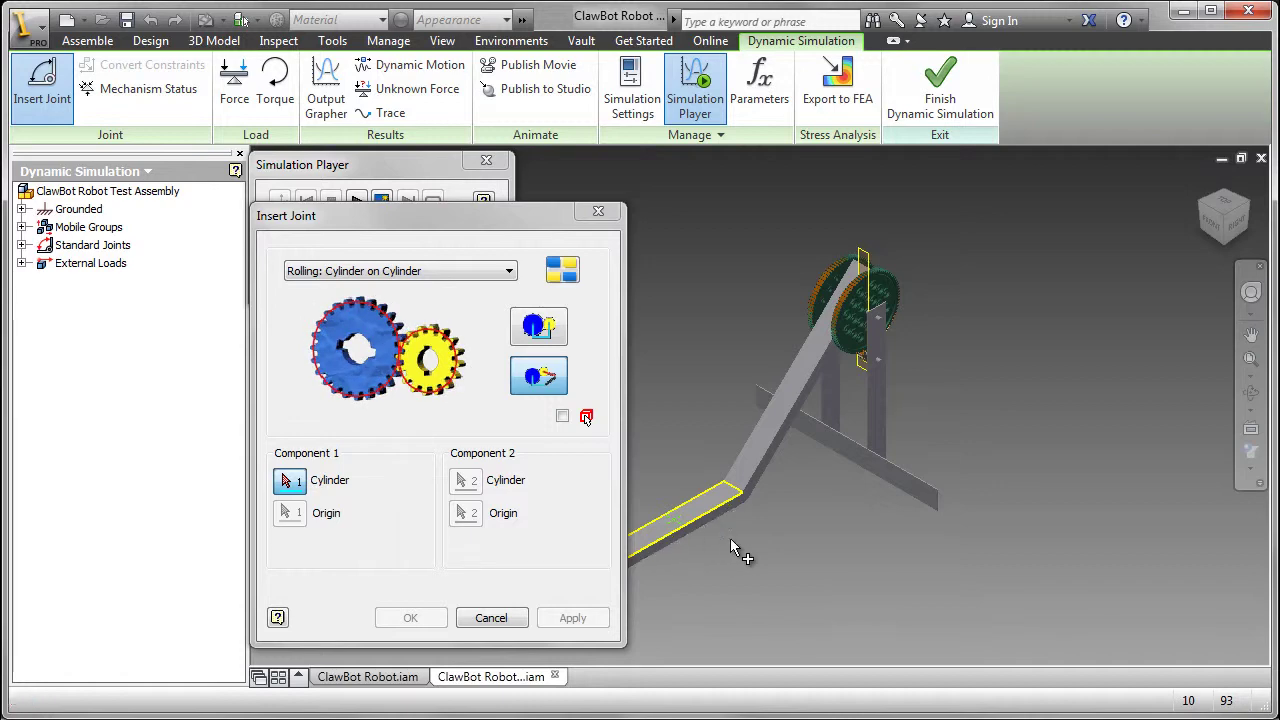
# Pick the small and large gear cylinders and confirm the rolling joint.
pyautogui.scroll(10, 861, 487)
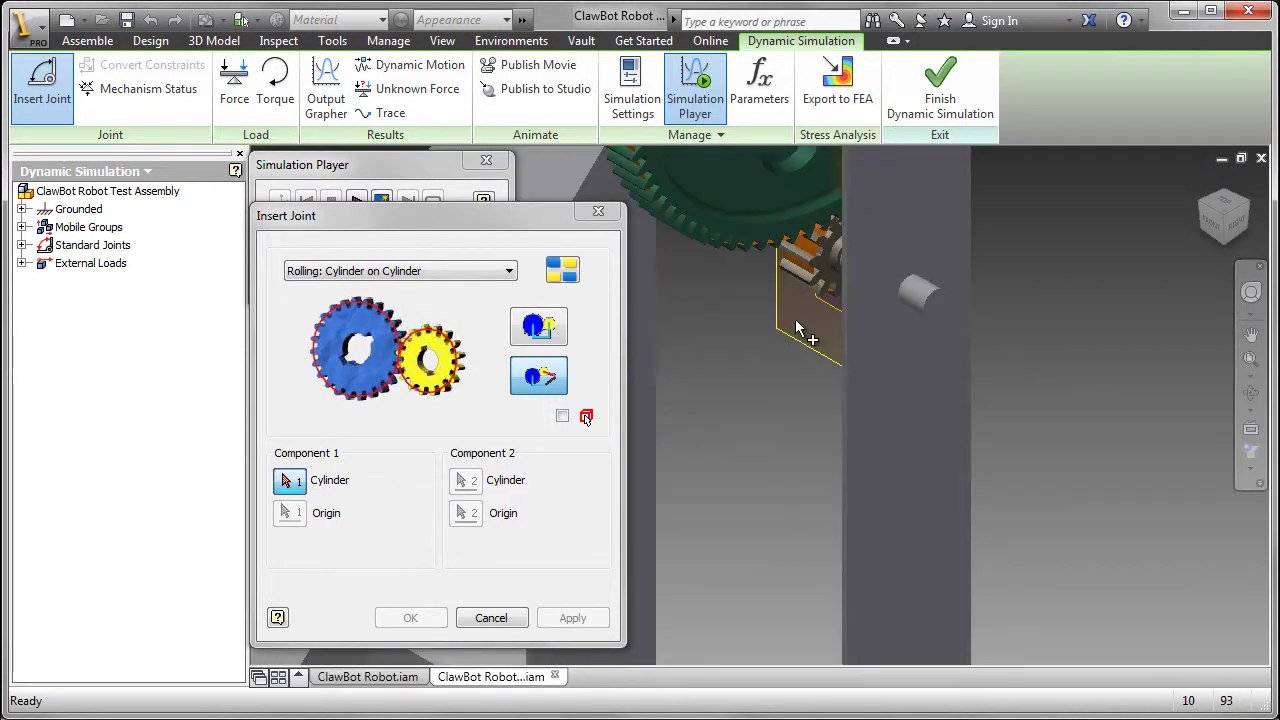
pyautogui.scroll(5, 735, 535)
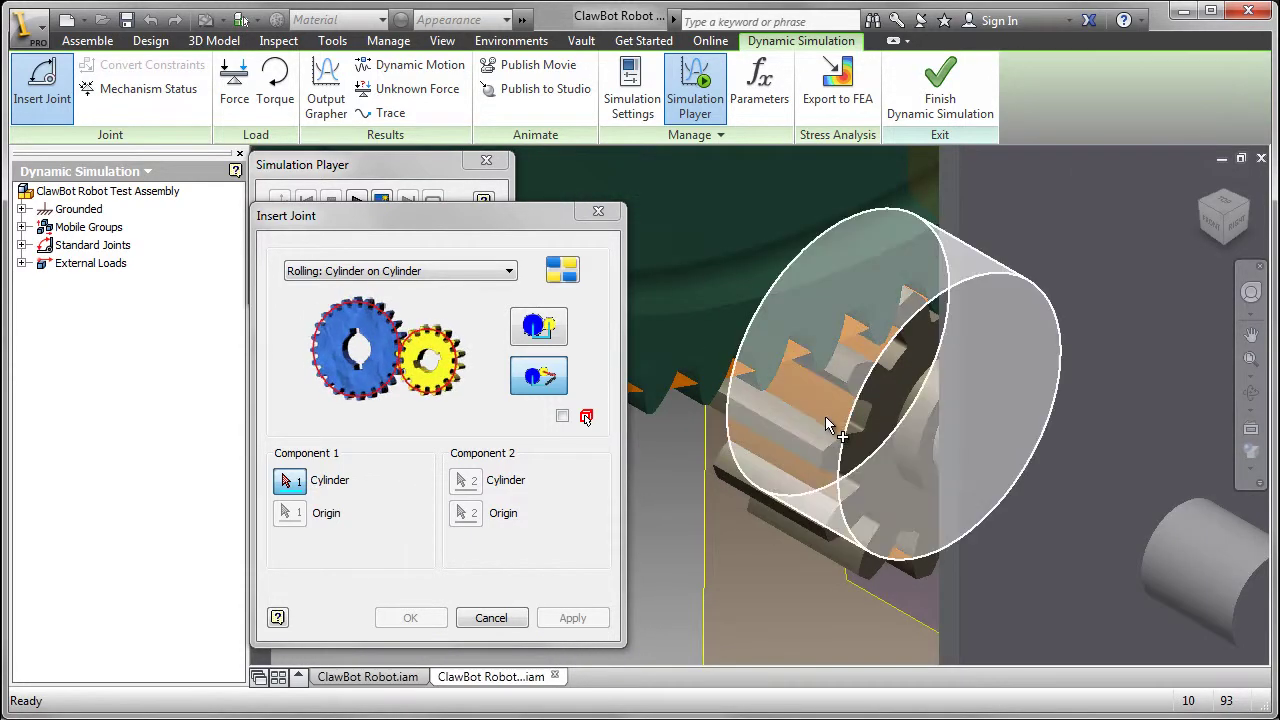
pyautogui.click(826, 412)
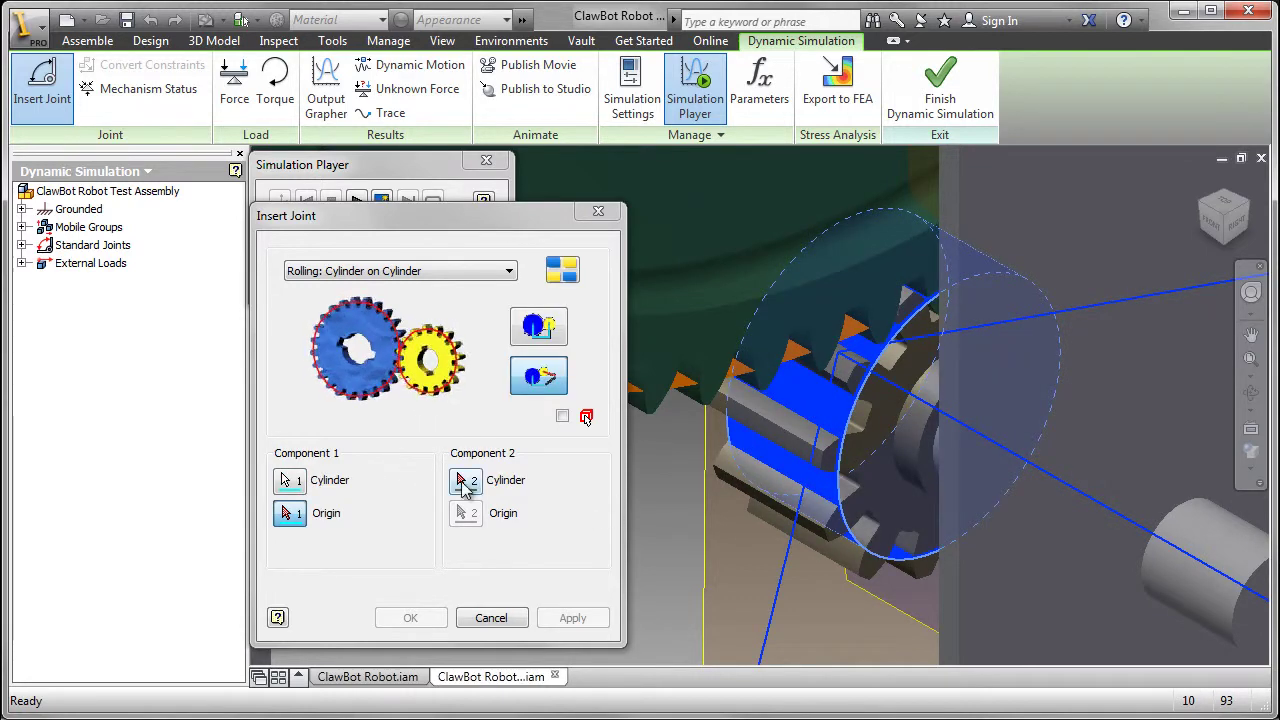
pyautogui.click(465, 482)
pyautogui.scroll(-8, 737, 523)
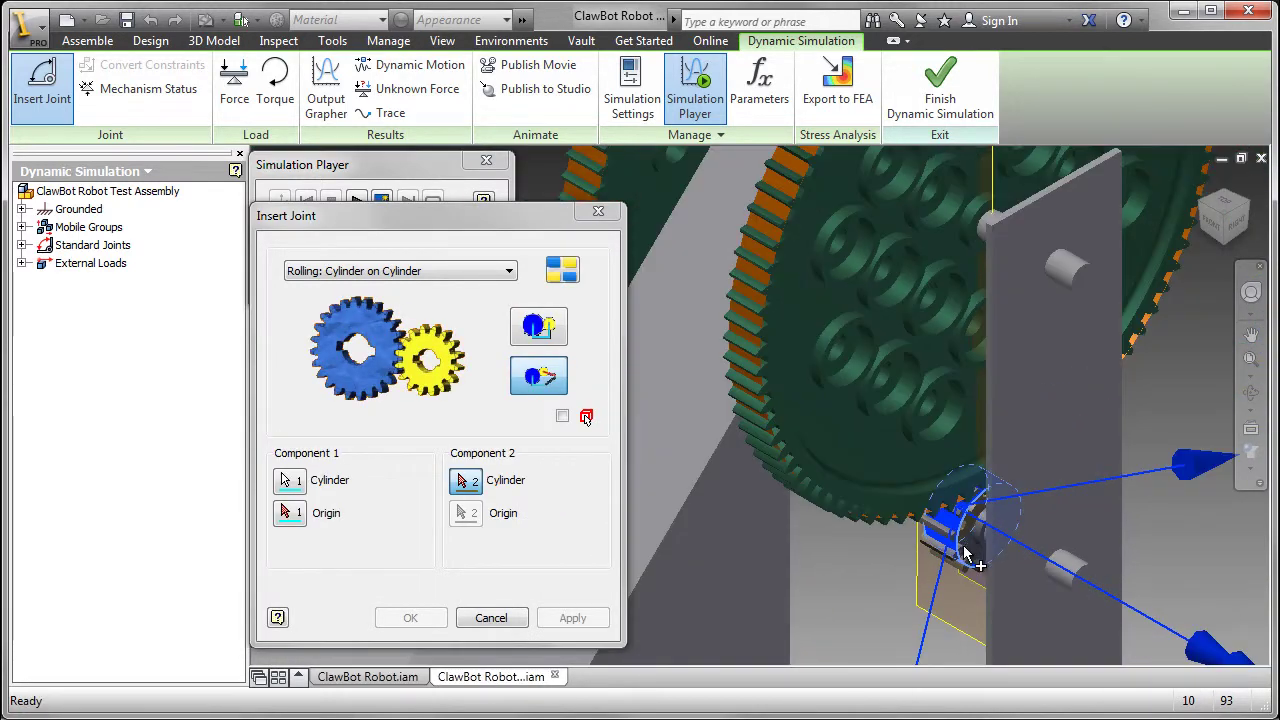
pyautogui.keyDown('shift'); pyautogui.moveTo(846, 546); pyautogui.dragTo(793, 428, button='middle'); pyautogui.keyUp('shift')
pyautogui.scroll(4, 742, 334)
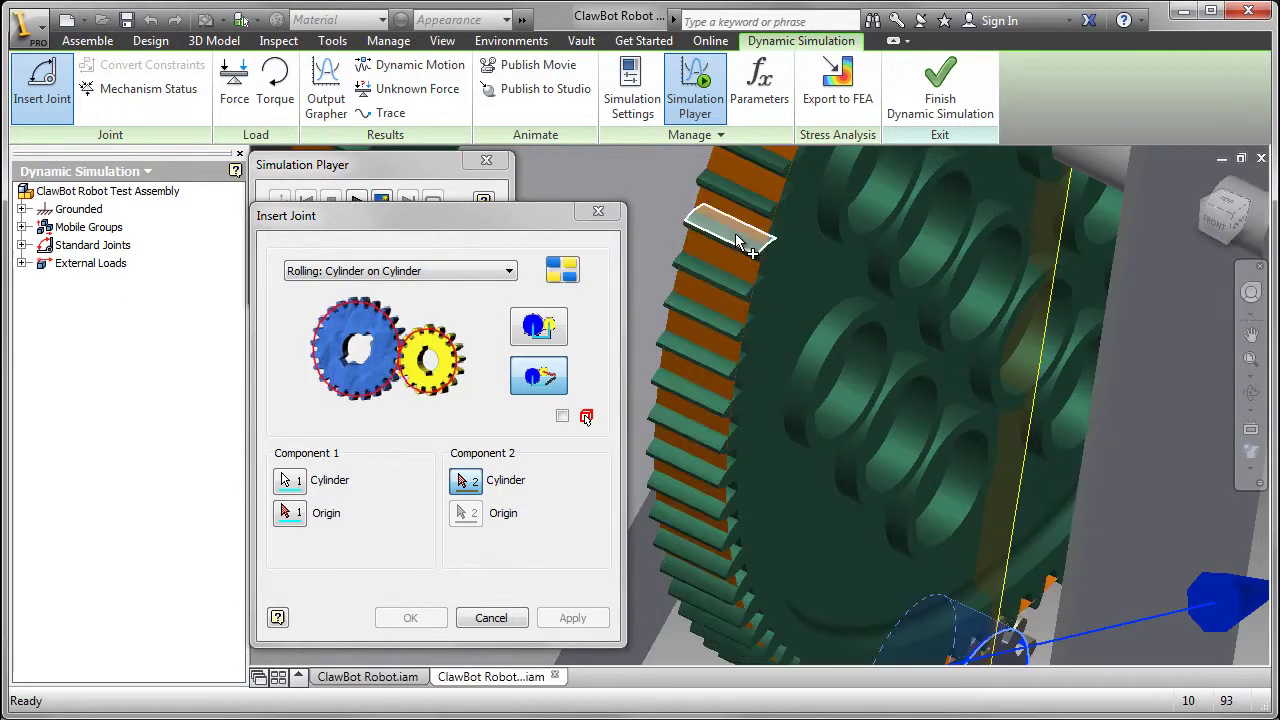
pyautogui.click(745, 228)
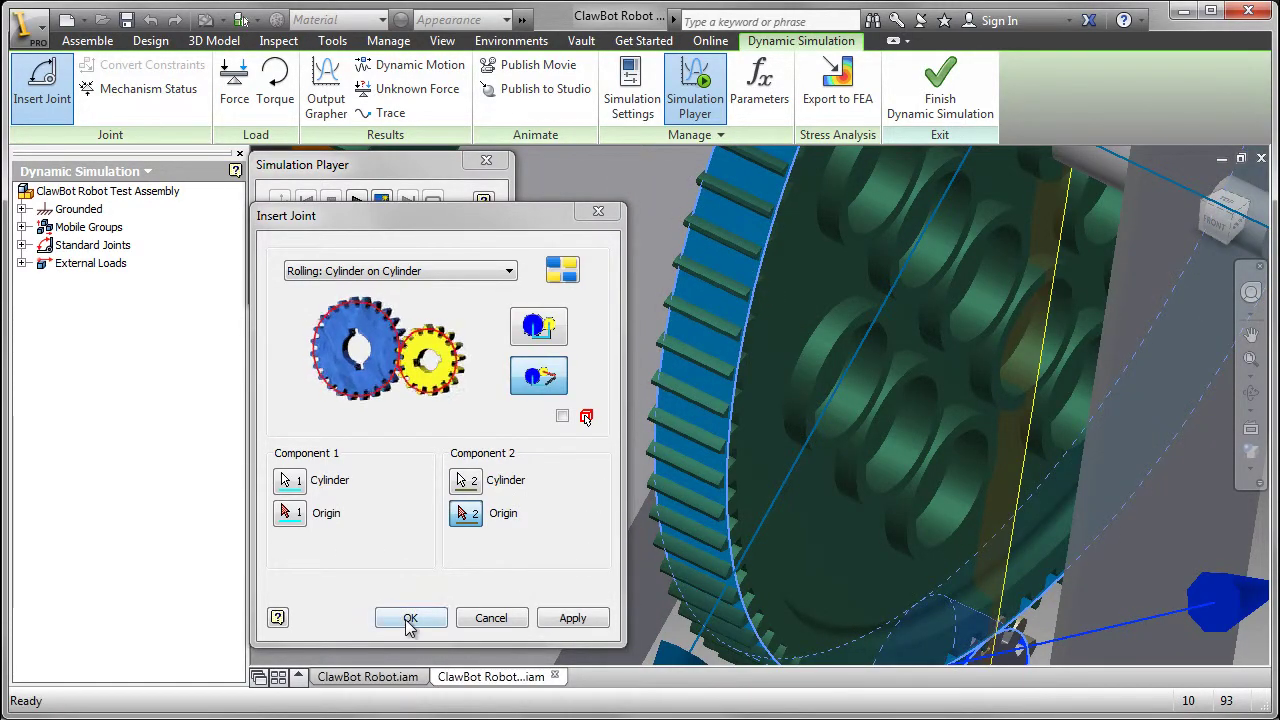
pyautogui.click(409, 620)
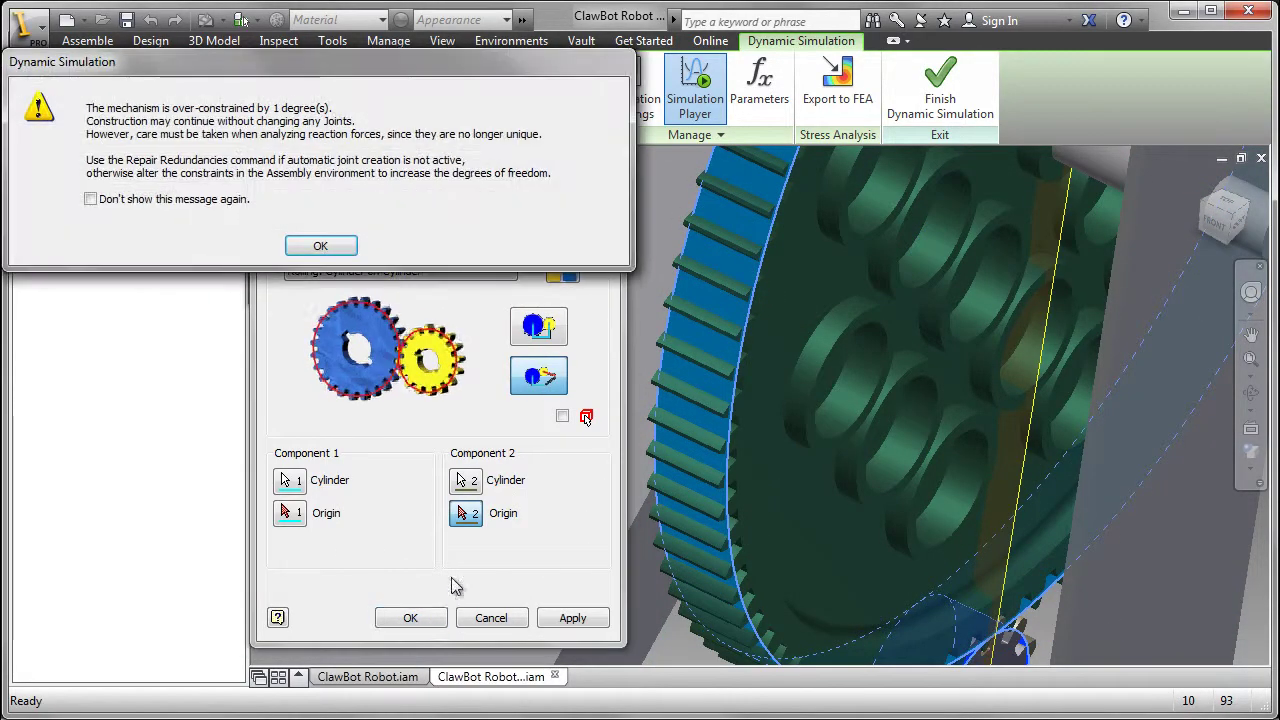
pyautogui.click(320, 246)
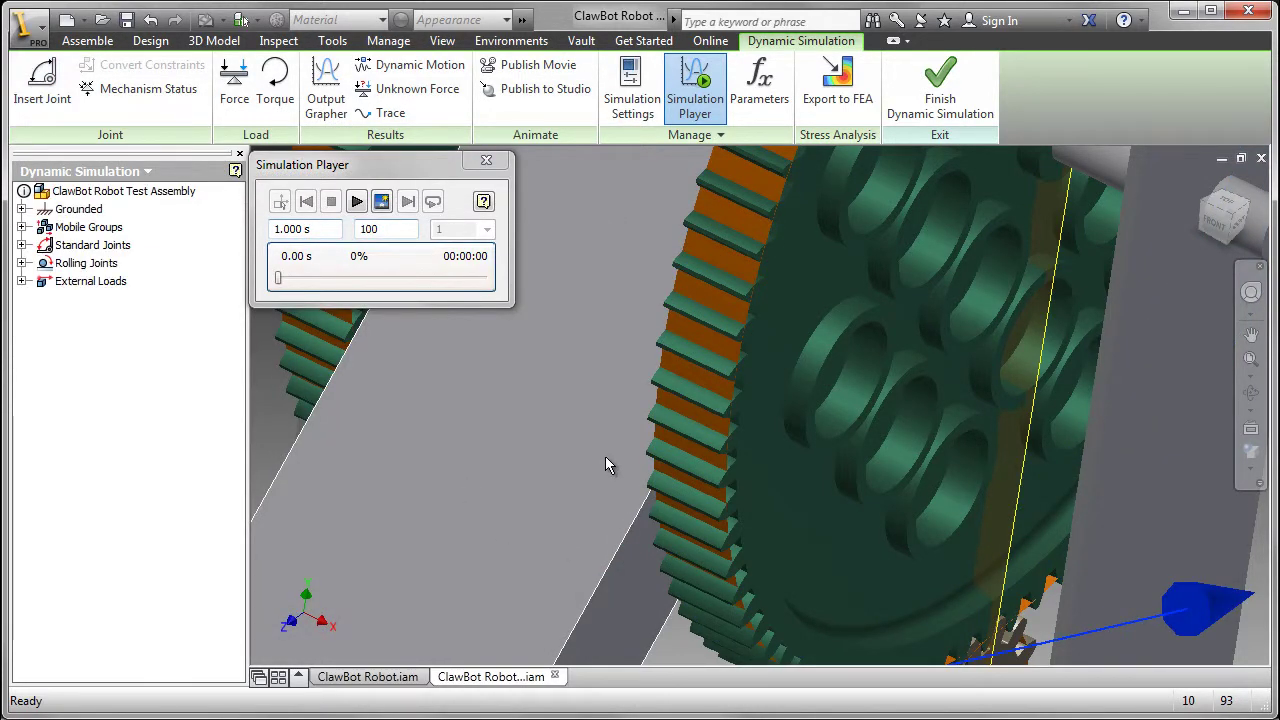
pyautogui.press('F6')
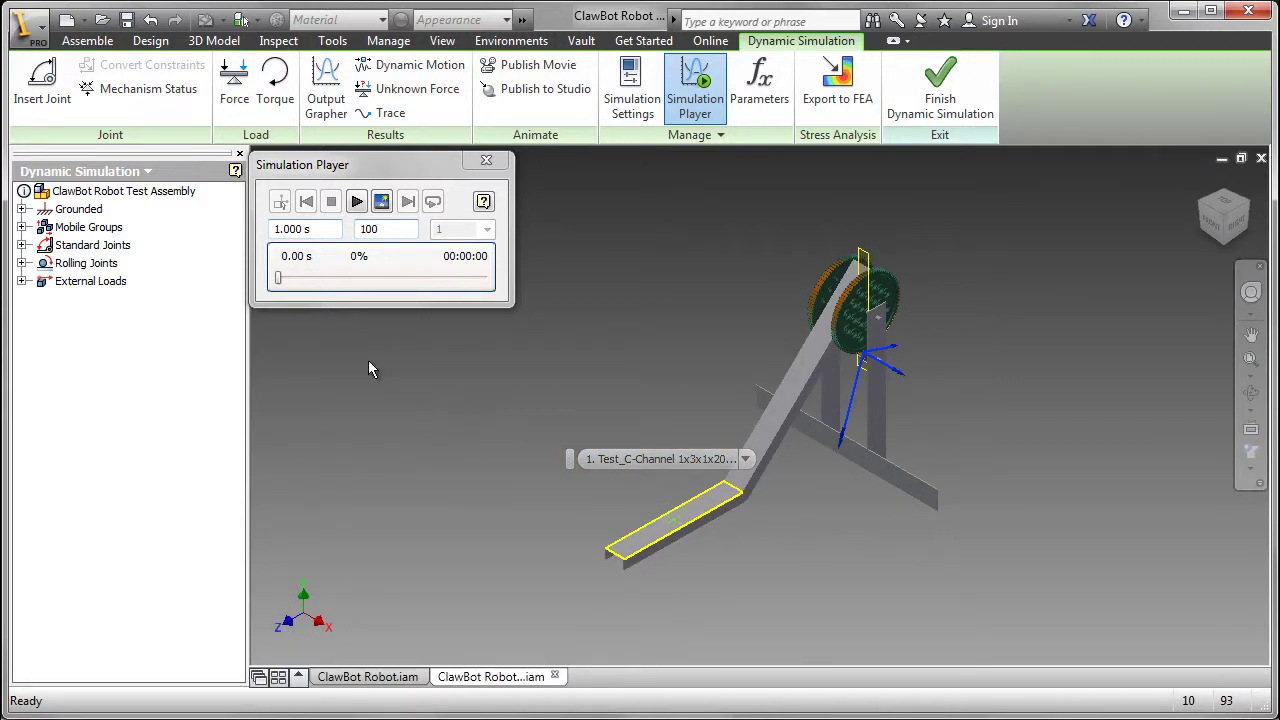
pyautogui.click(148, 89)
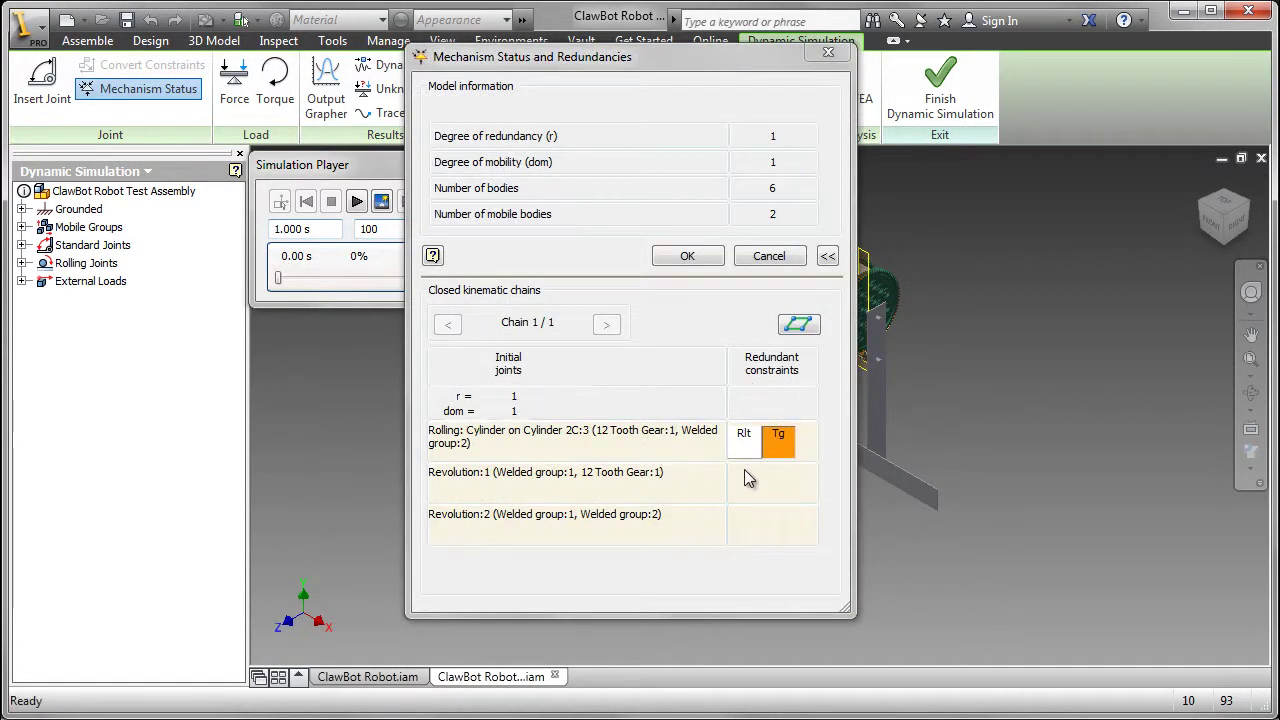
pyautogui.click(700, 257)
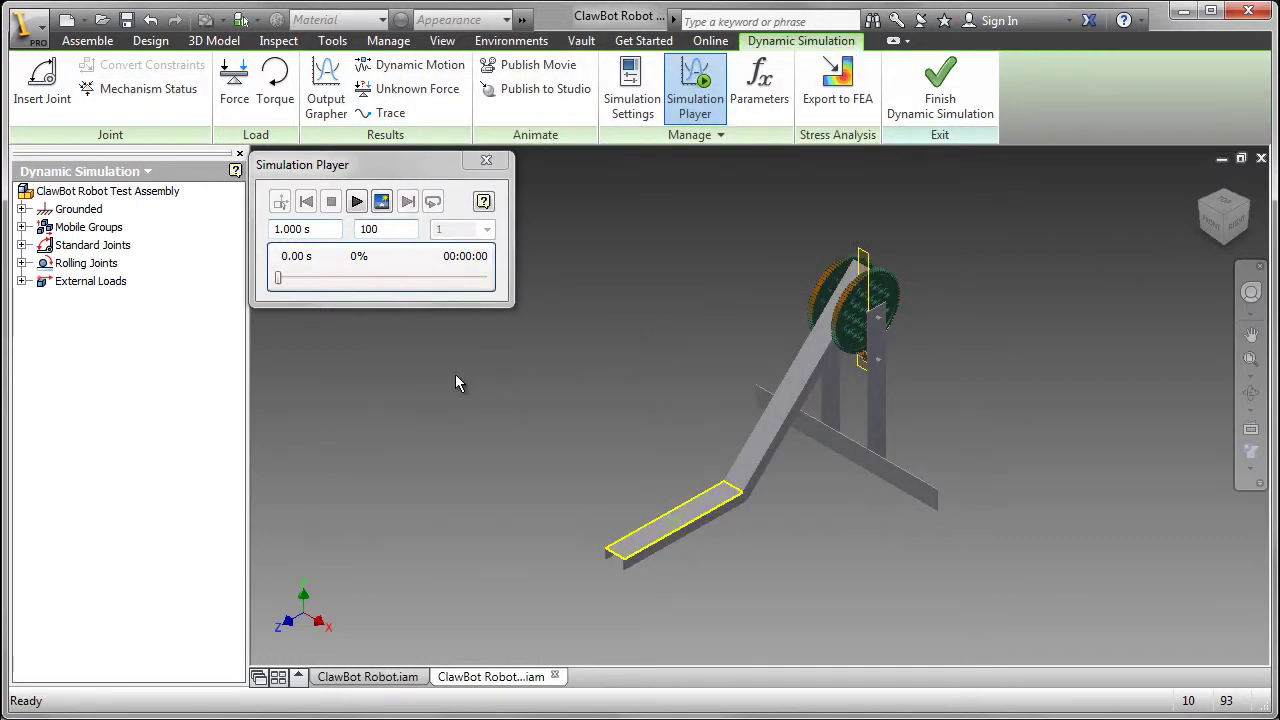
# Set the rolling gear joint's pressure angle to 20 deg in its Parameters properties.
pyautogui.click(22, 264)
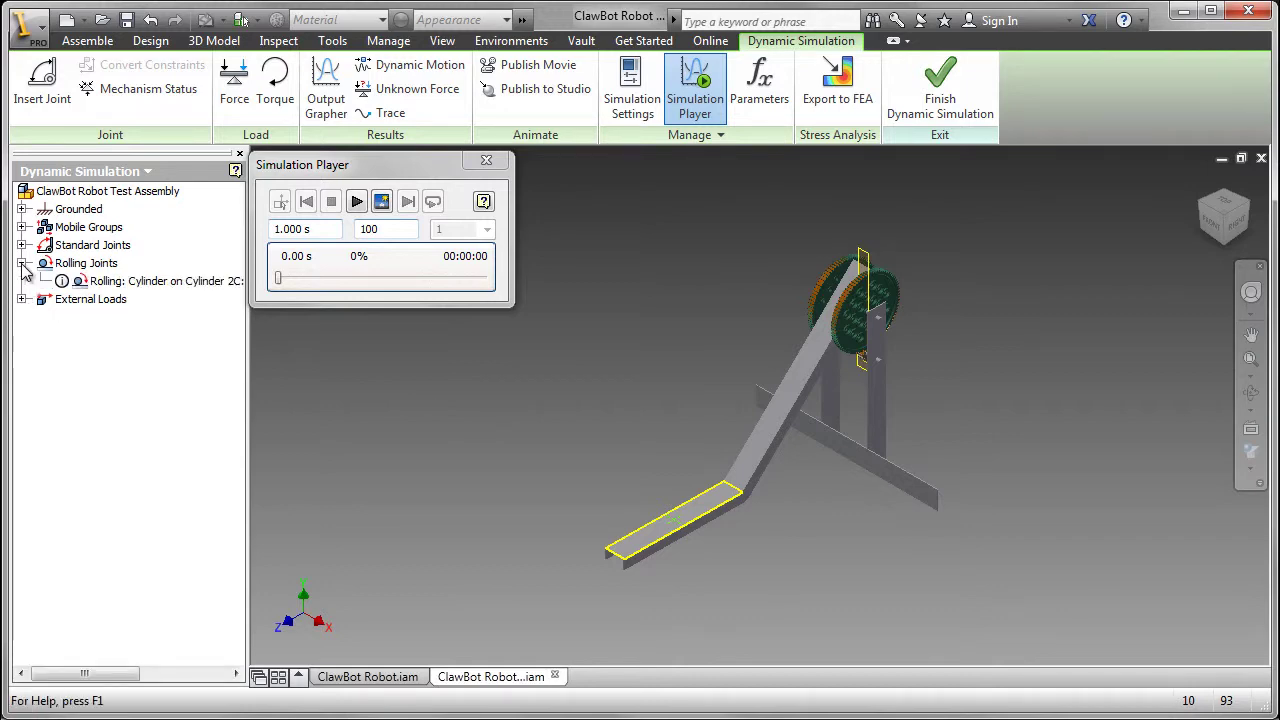
pyautogui.rightClick(141, 283)
pyautogui.click(192, 334)
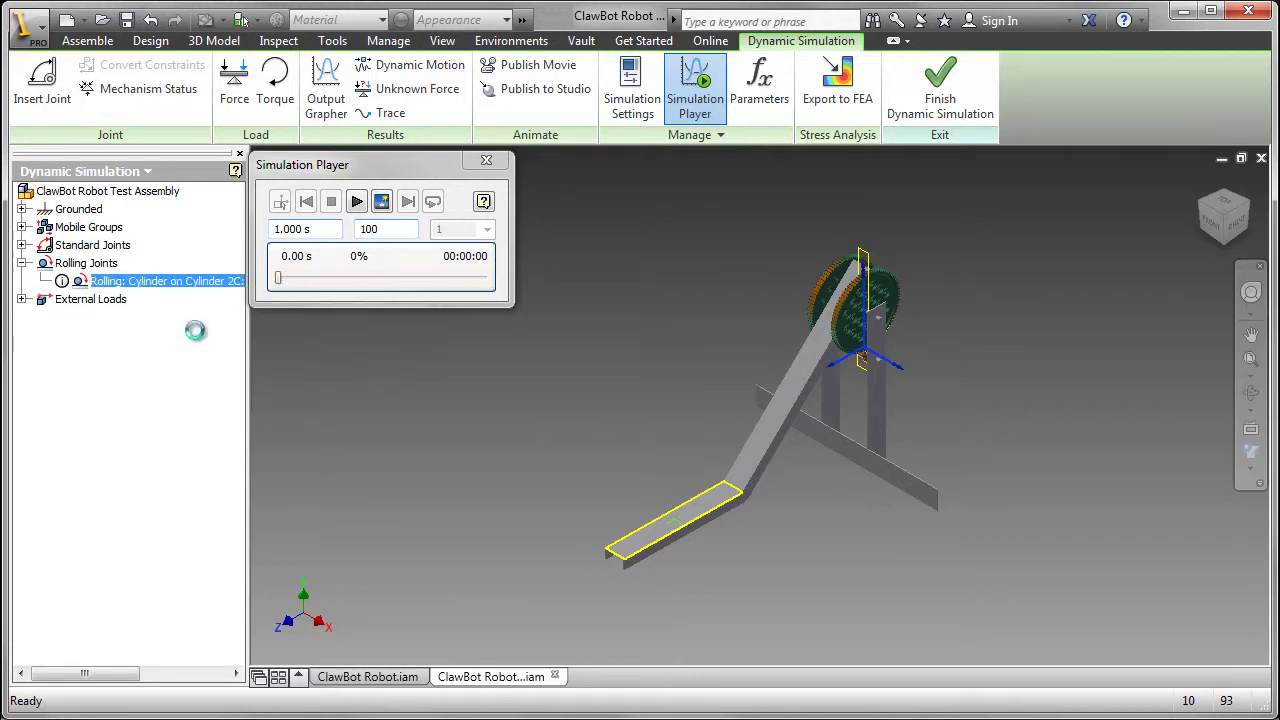
pyautogui.click(348, 306)
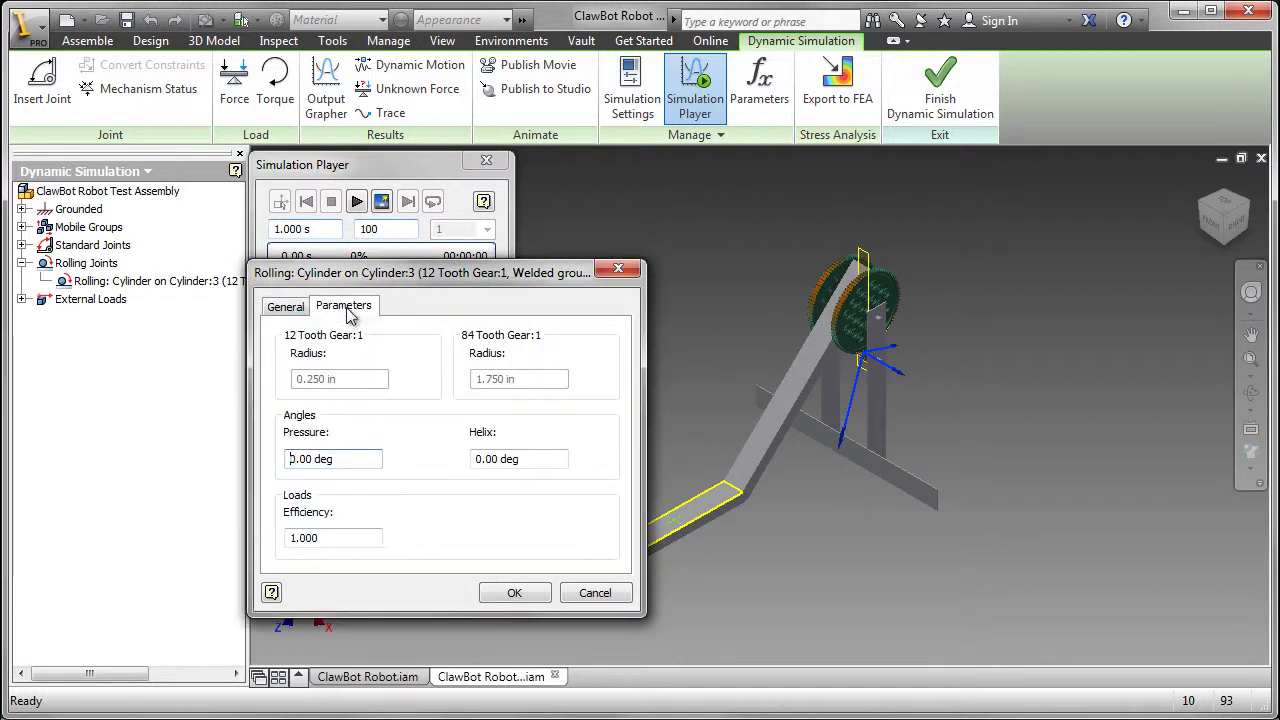
pyautogui.doubleClick(351, 457)
pyautogui.write('20')
pyautogui.click(516, 593)
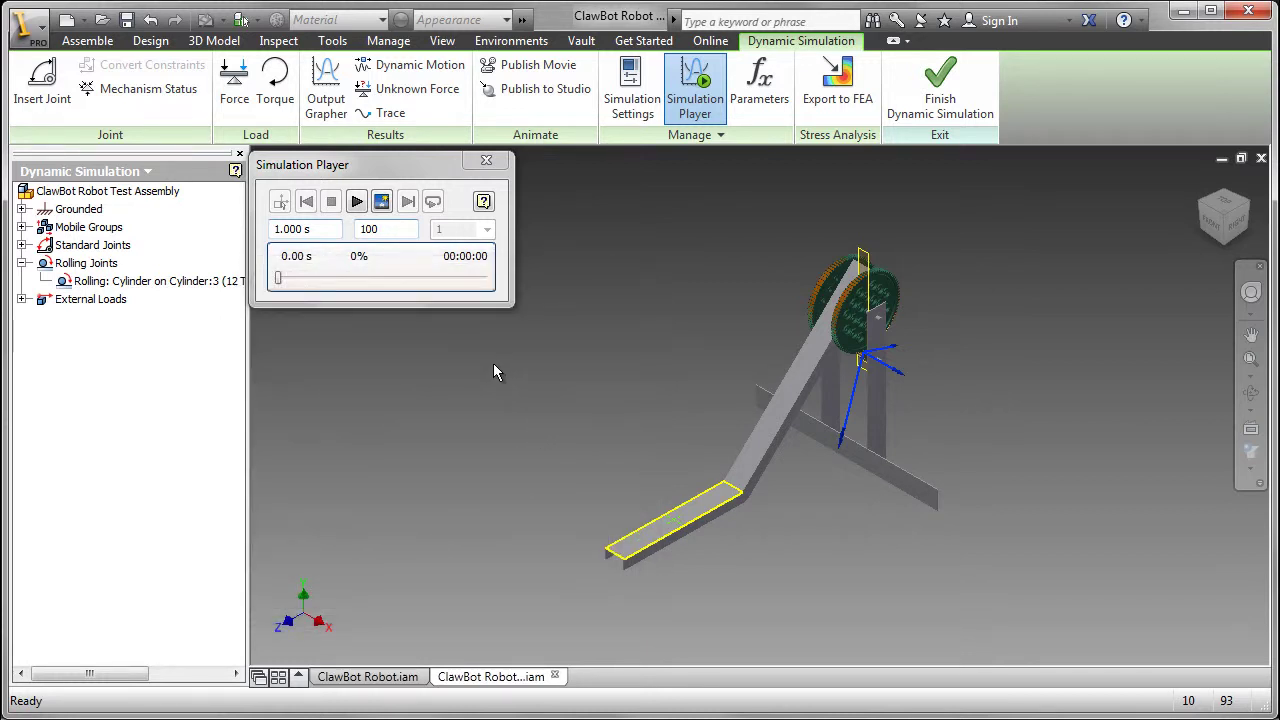
# Unsuppress Gravity under External Loads so it acts downward at 386.220 in/s^2.
pyautogui.click(22, 299)
pyautogui.rightClick(92, 317)
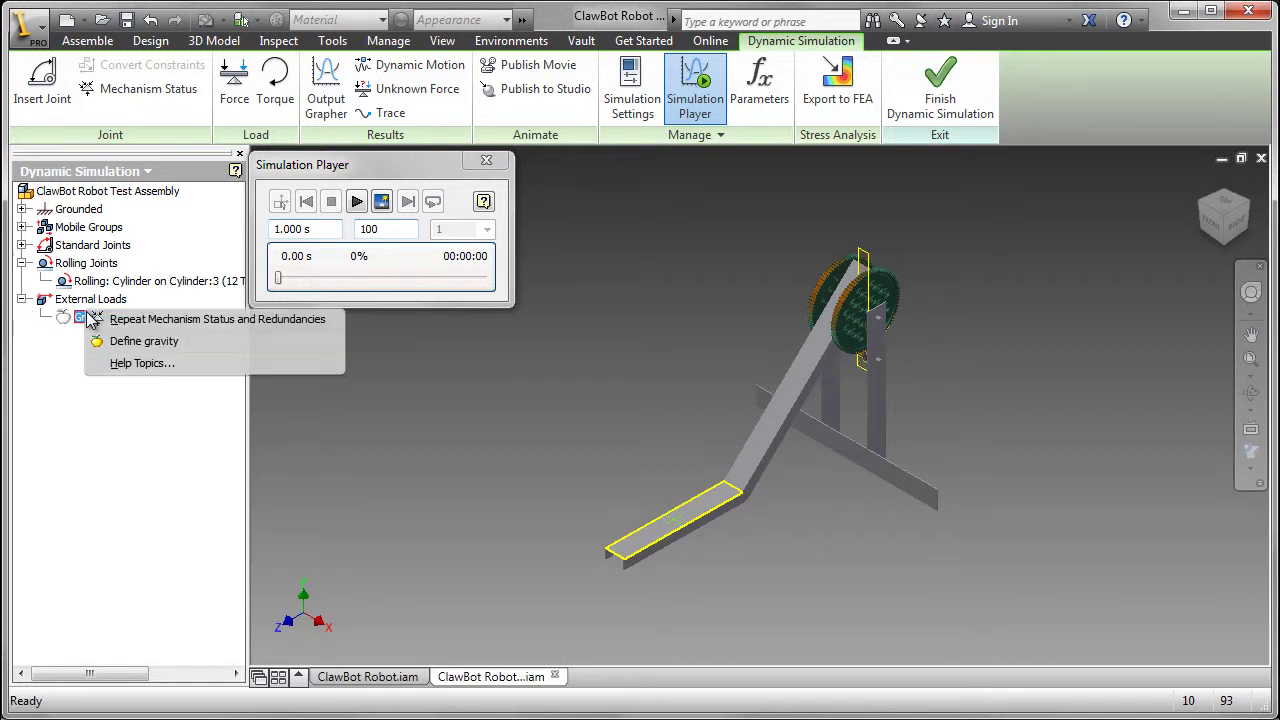
pyautogui.click(163, 343)
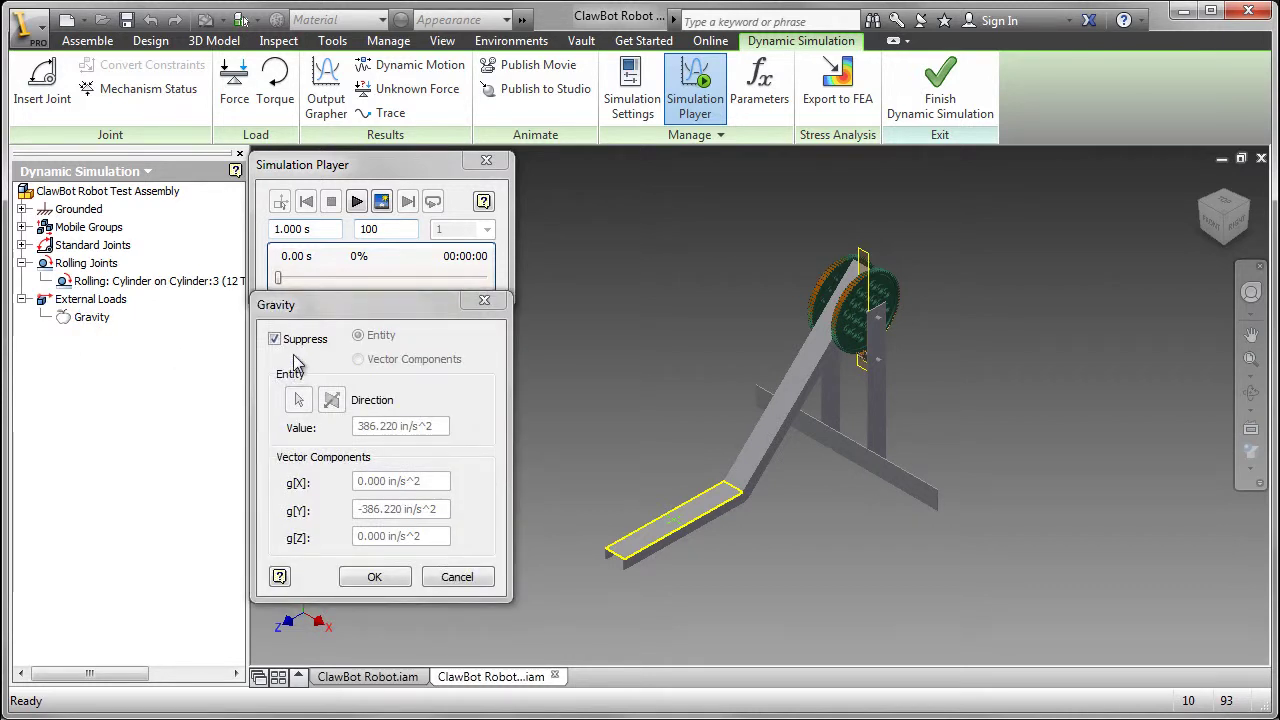
pyautogui.click(275, 340)
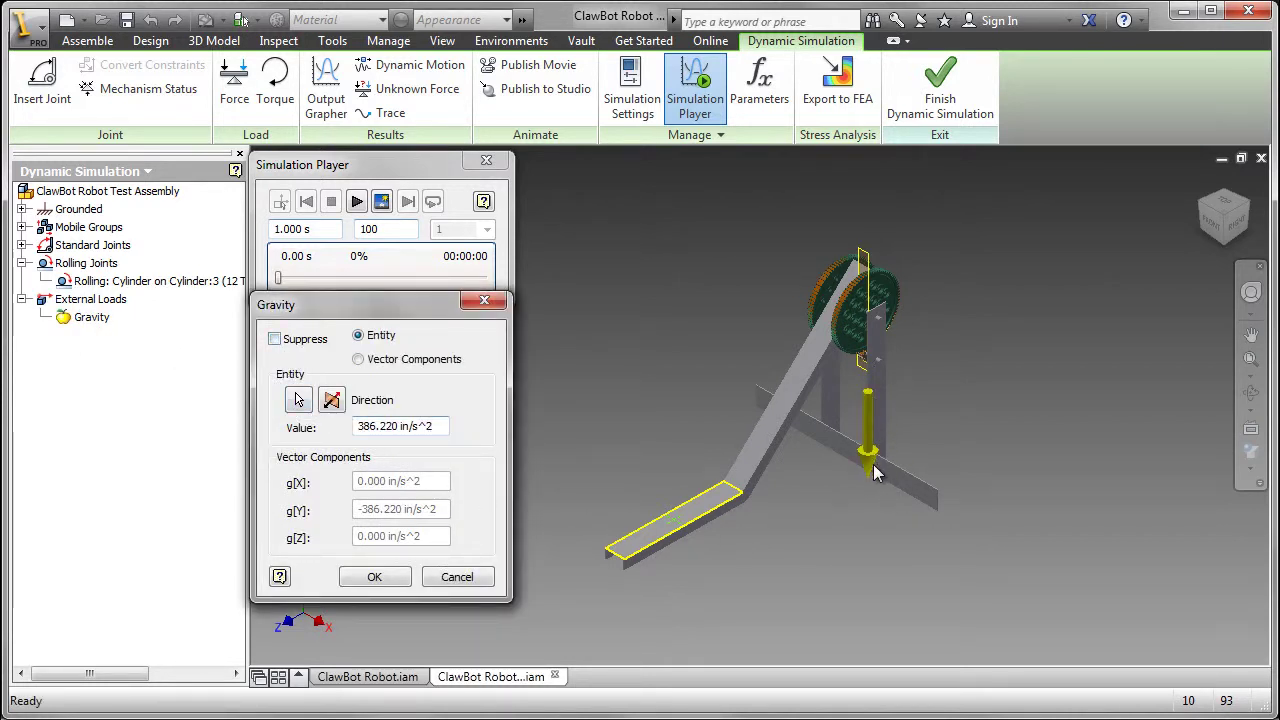
pyautogui.click(373, 580)
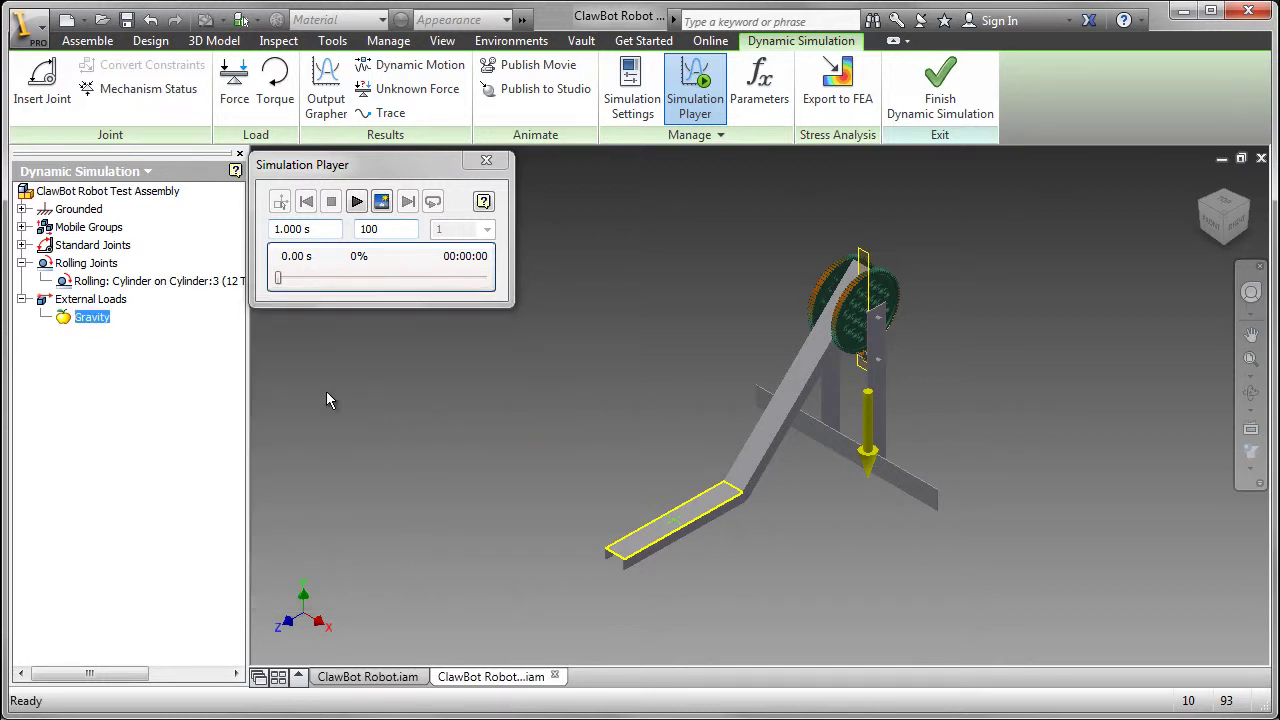
# Add a 2 lbforce force on the C-channel's top face, pointing down along its vertical edge.
pyautogui.click(235, 82)
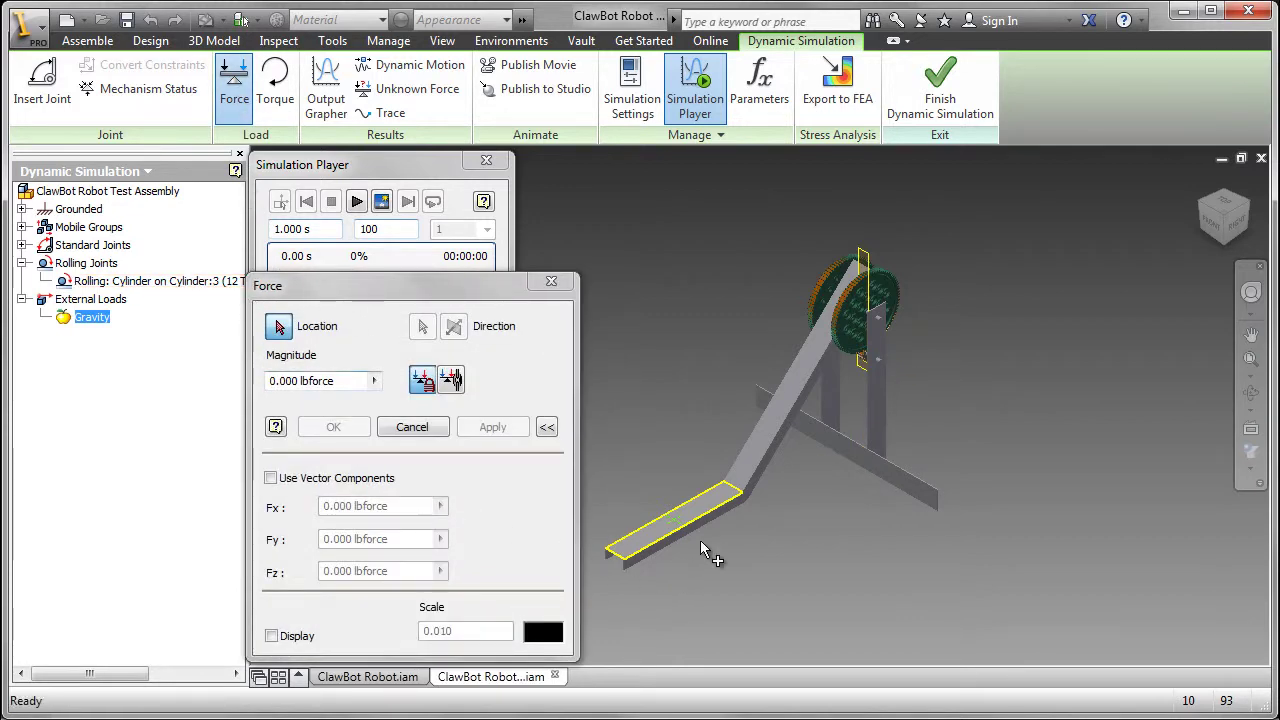
pyautogui.scroll(4, 701, 540)
pyautogui.click(638, 492)
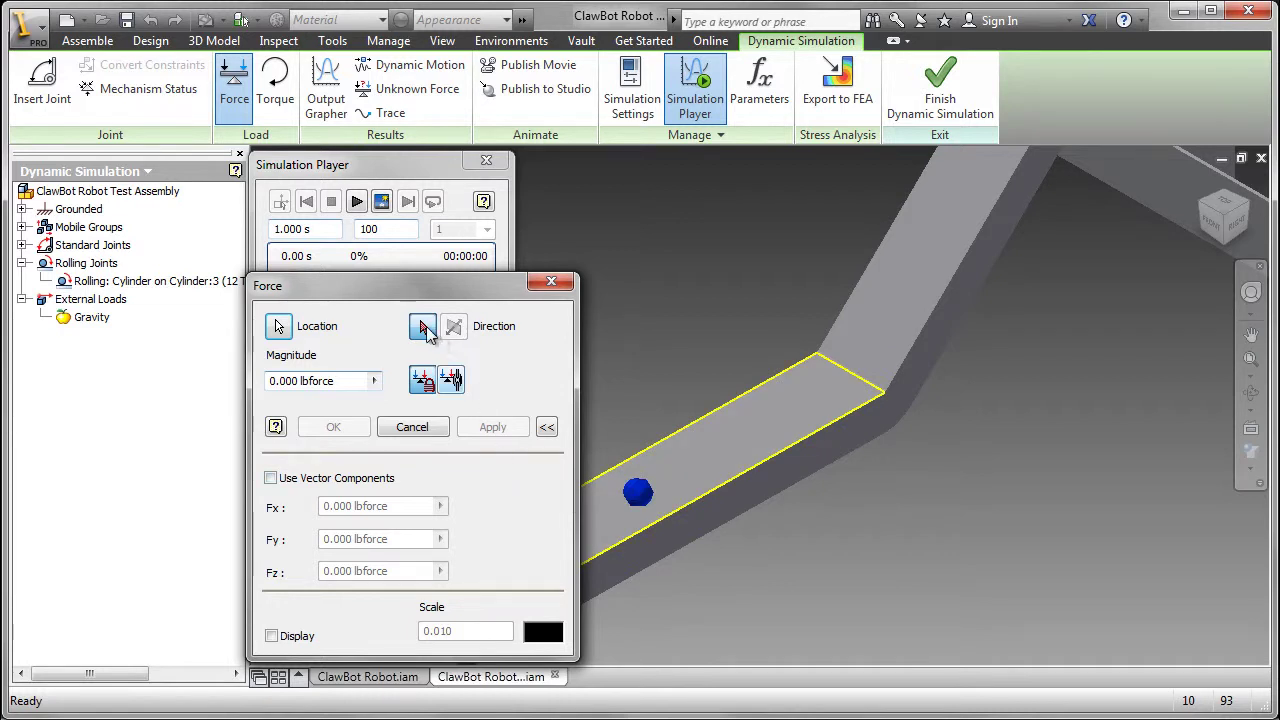
pyautogui.moveTo(671, 373); pyautogui.dragTo(840, 225, button='middle')
pyautogui.click(700, 455)
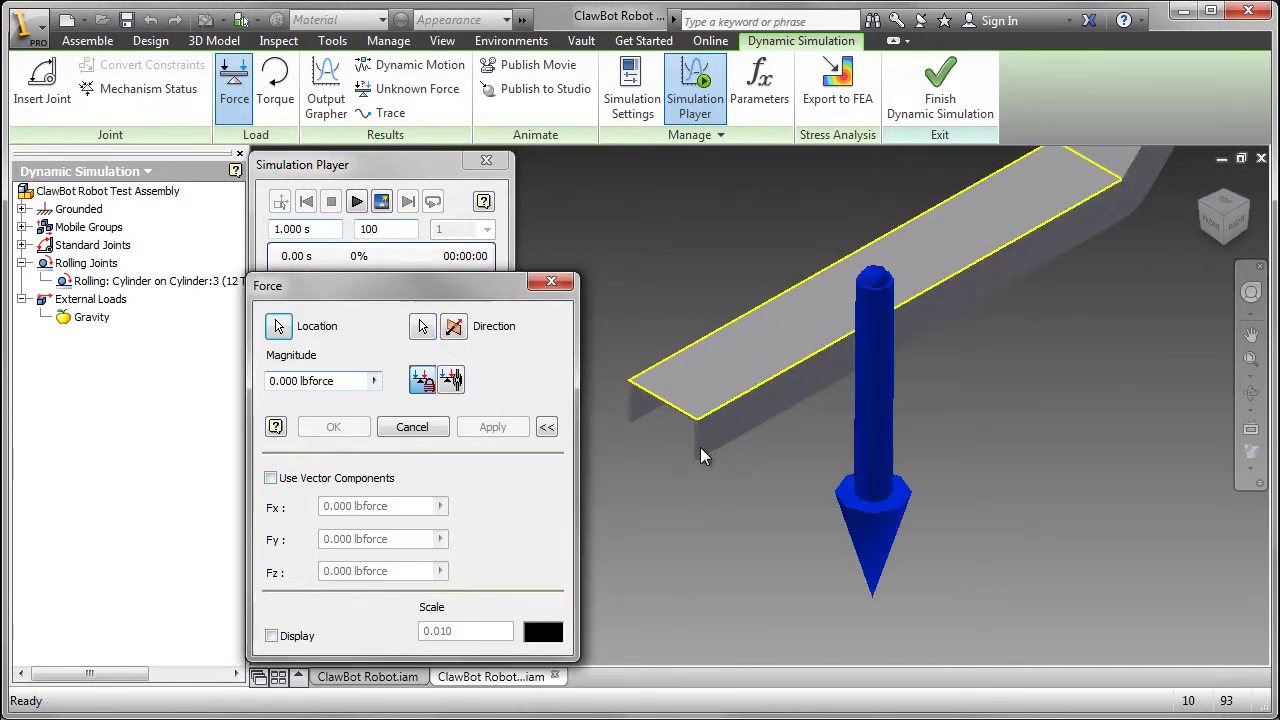
pyautogui.moveTo(338, 381); pyautogui.dragTo(268, 381)
pyautogui.write('2')
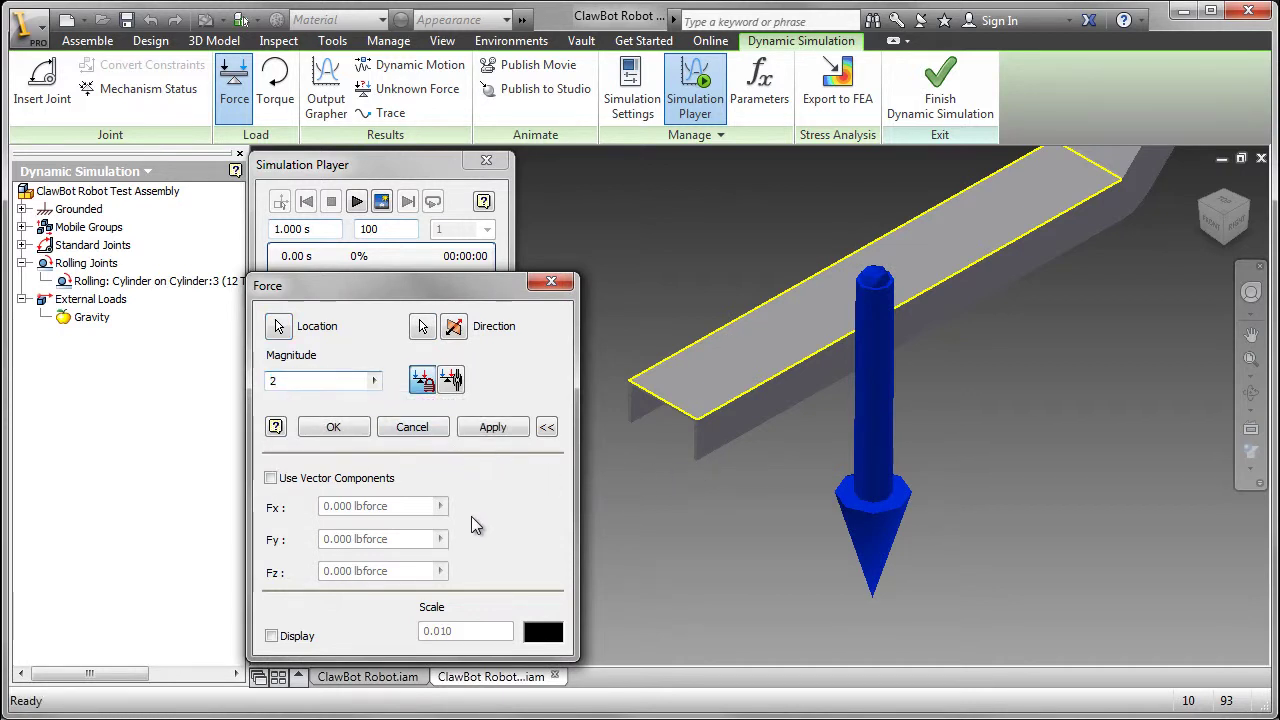
pyautogui.click(335, 427)
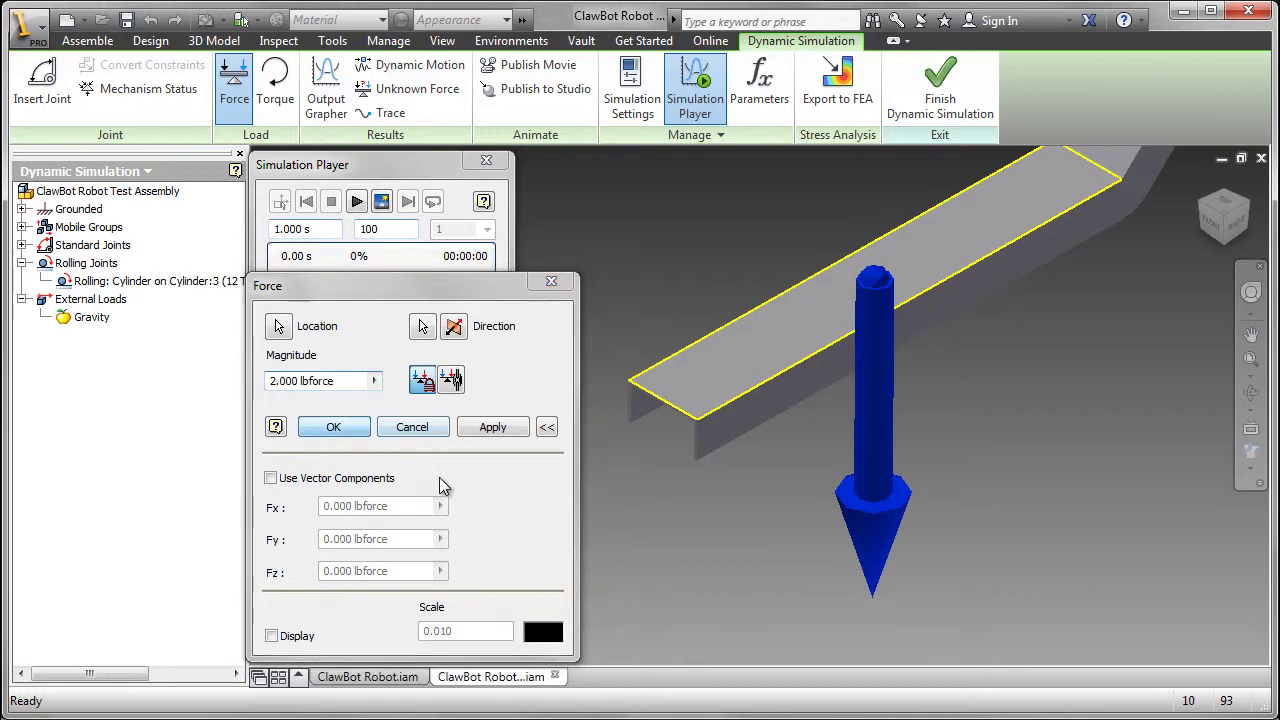
pyautogui.press('Home')
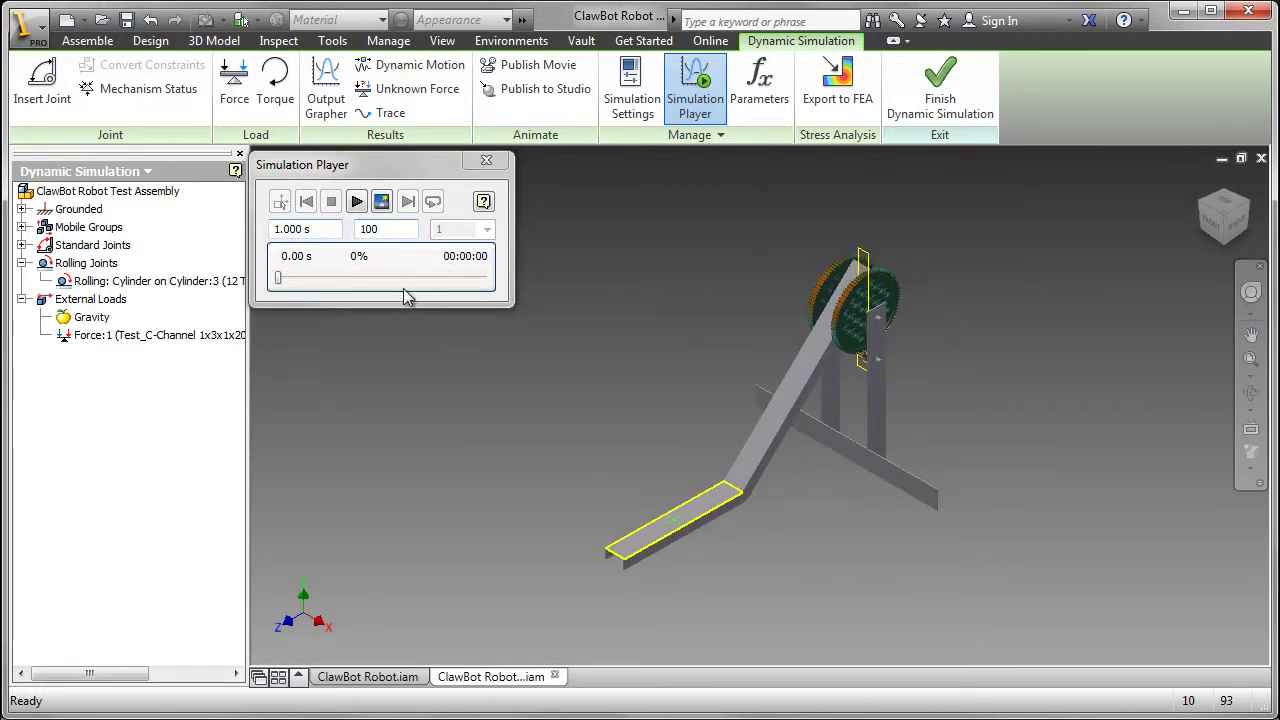
# Play the 1.000 s simulation, rewind it to 0.00 s, and switch back to Construction Mode.
pyautogui.click(357, 202)
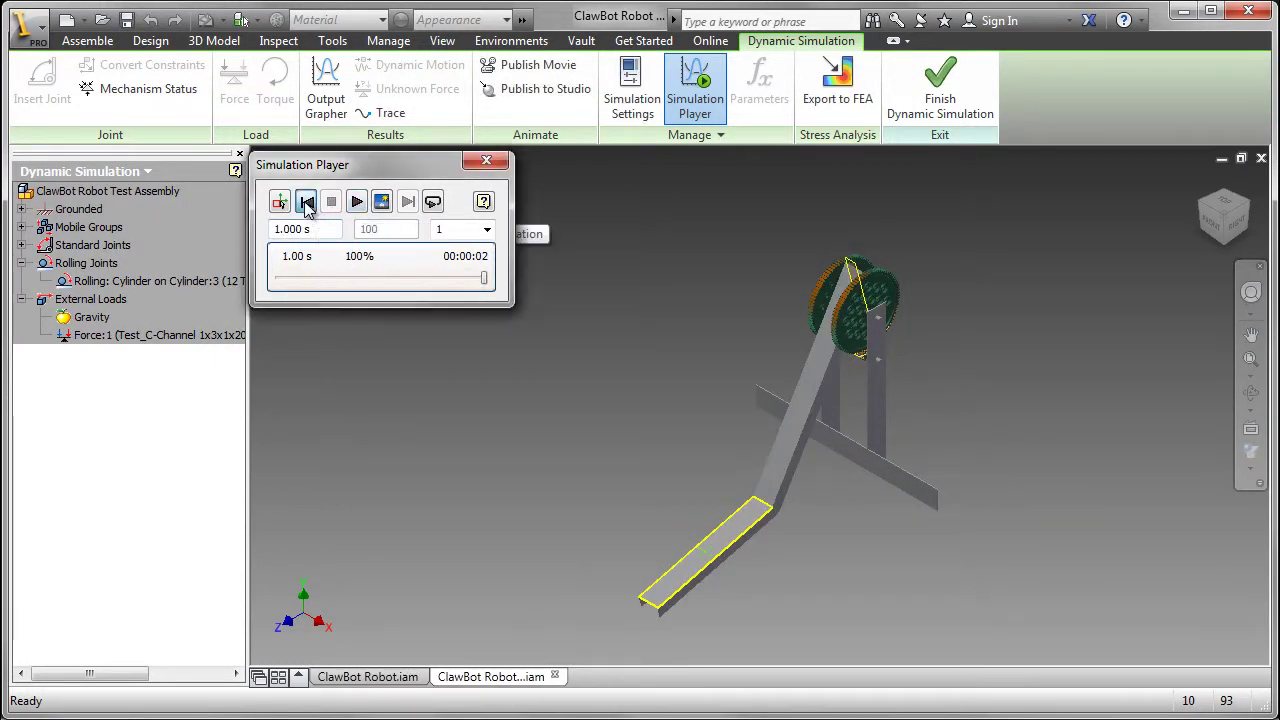
pyautogui.click(306, 202)
pyautogui.click(280, 203)
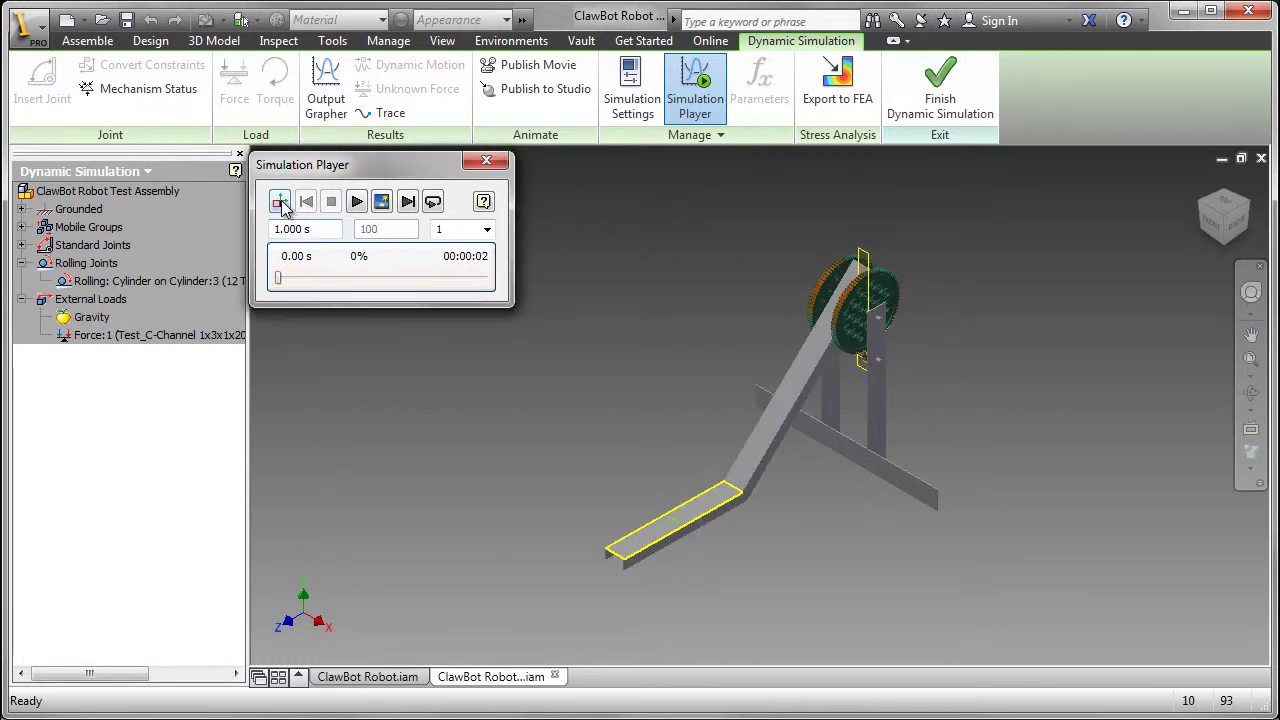